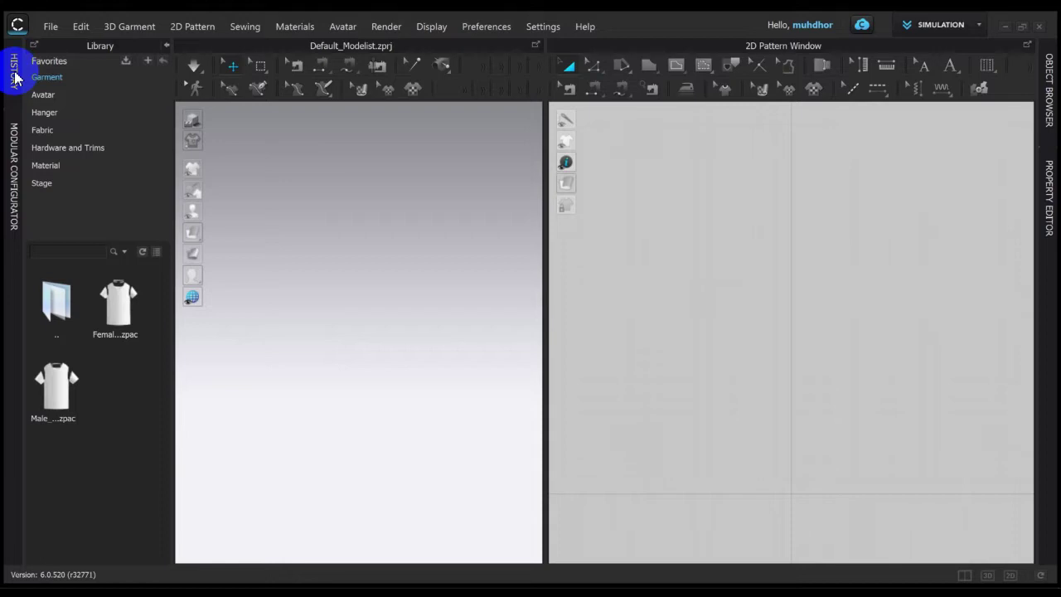
Collapse the Library and review the available workspace modes, keeping Simulation selected
click(164, 46)
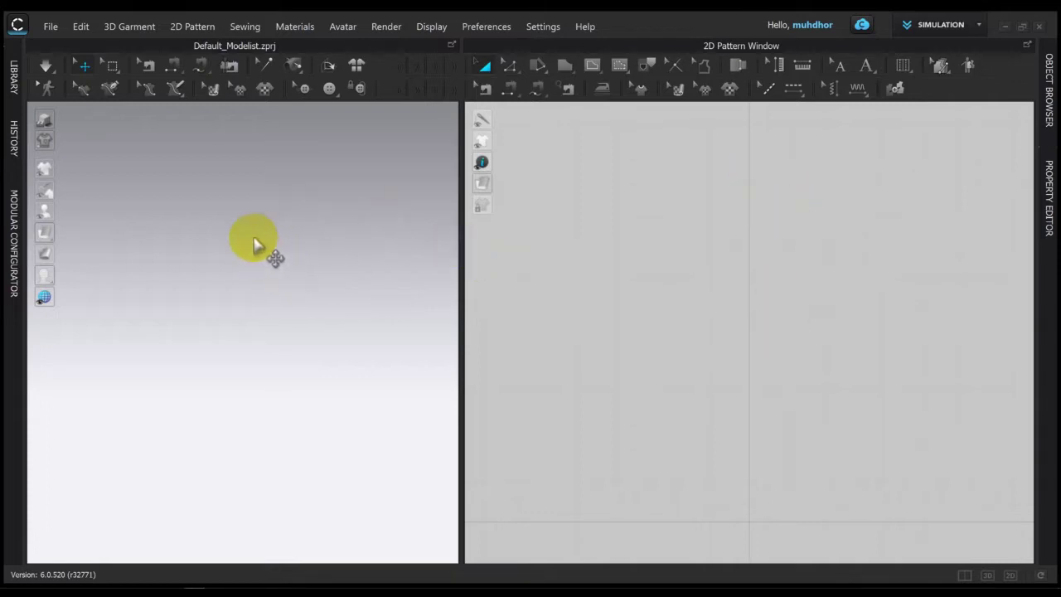
click(978, 29)
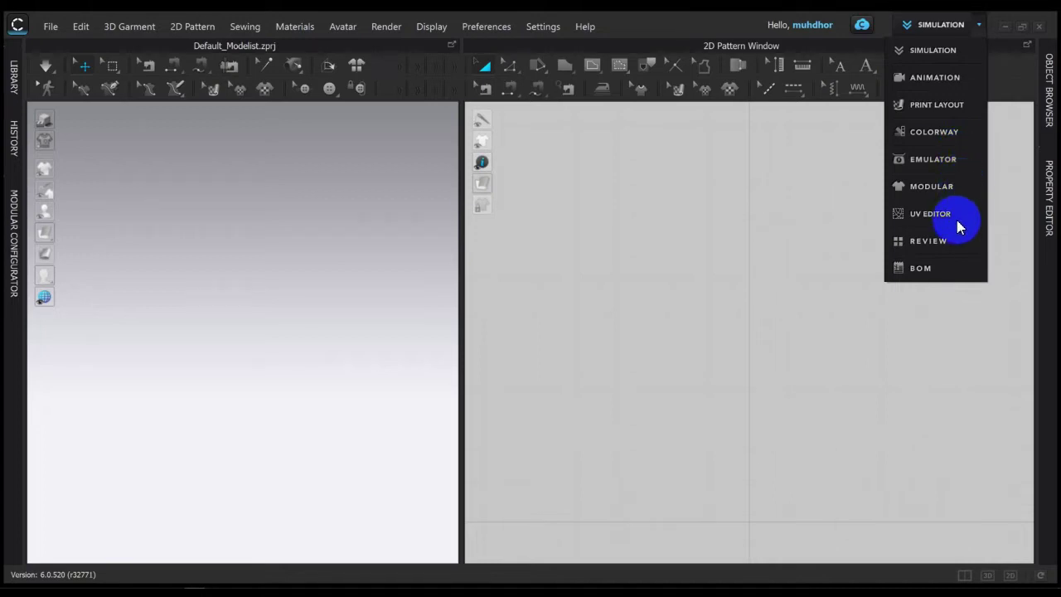
click(939, 53)
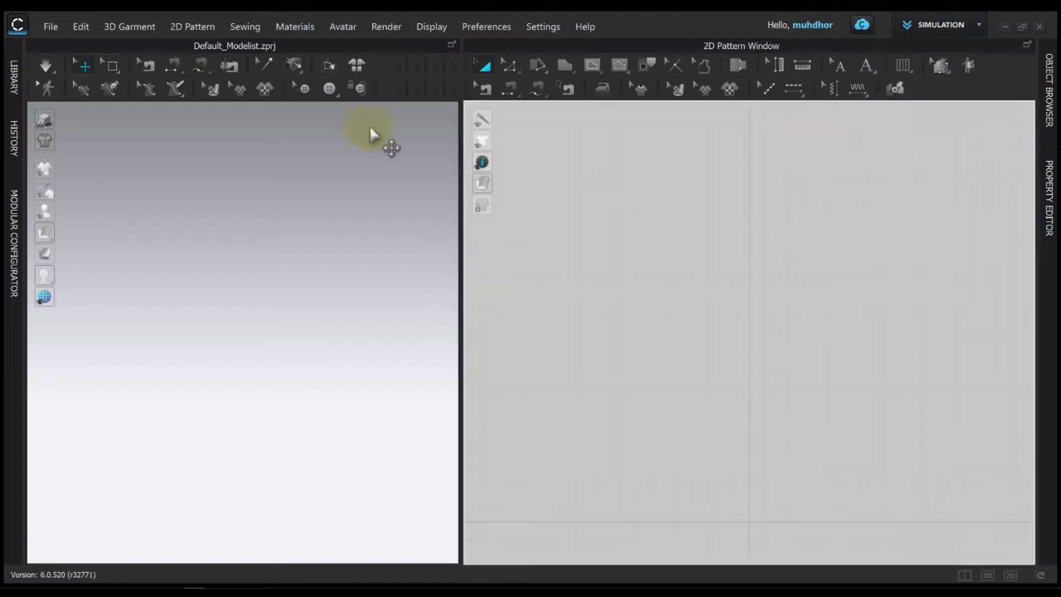
click(261, 124)
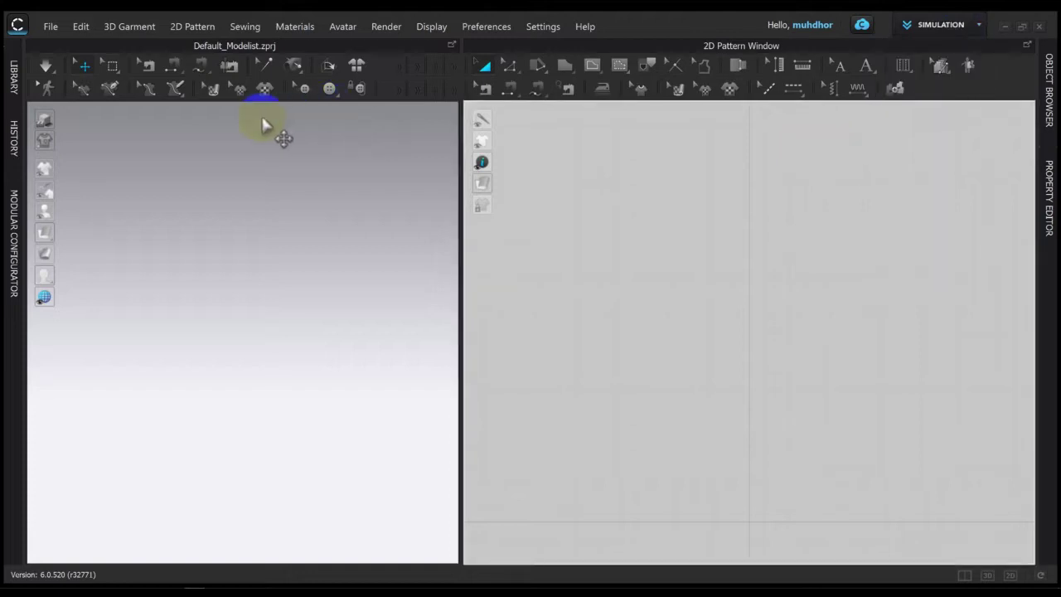
Examine the file commands for opening, saving, importing and exporting projects, and for taking snapshots and video captures
click(52, 28)
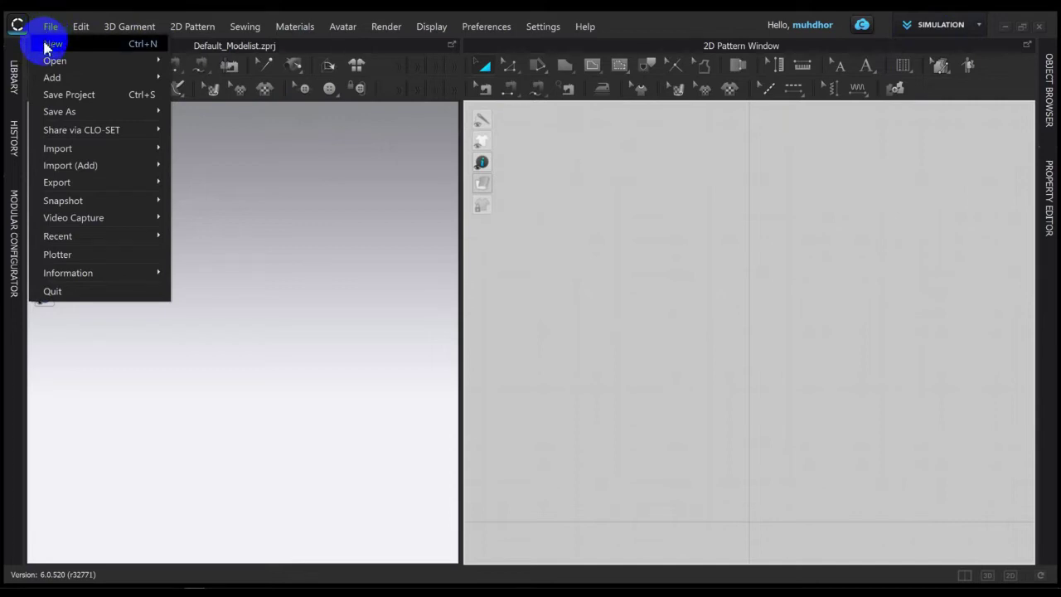
mouse_move(58, 66)
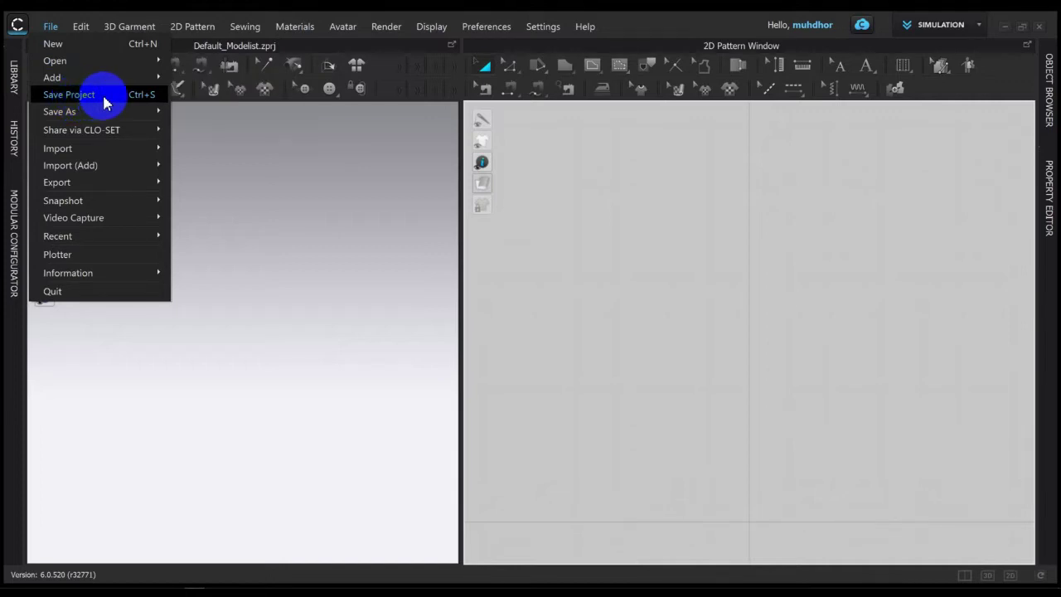
mouse_move(105, 110)
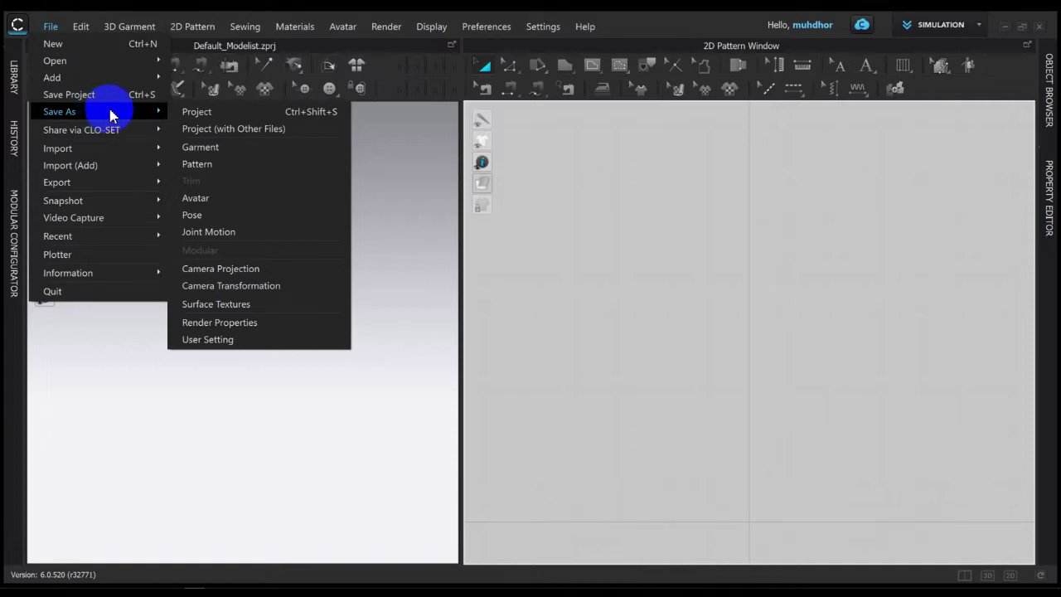
mouse_move(126, 137)
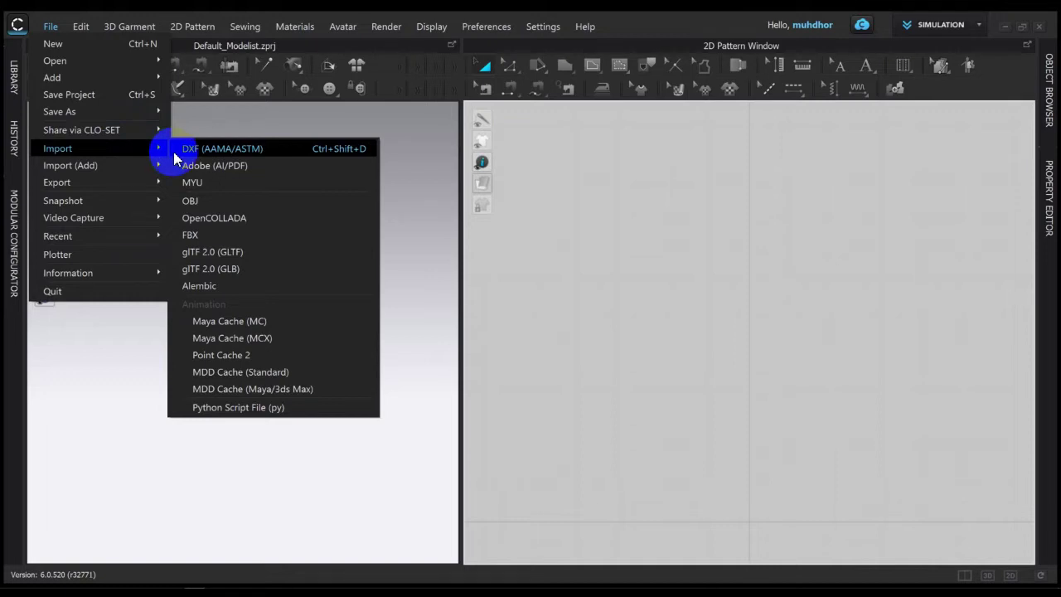
mouse_move(130, 171)
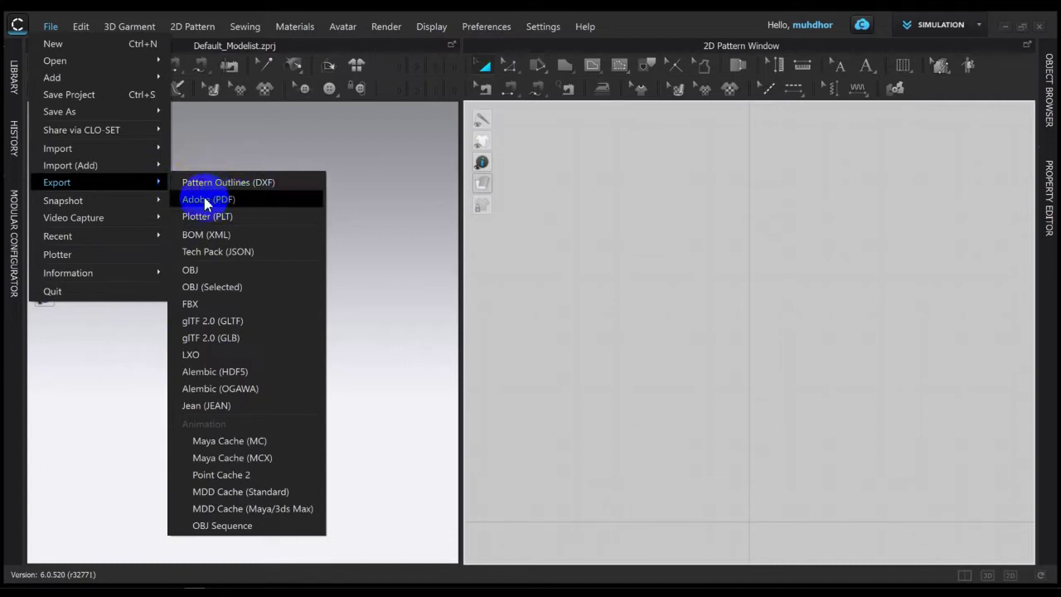
mouse_move(128, 202)
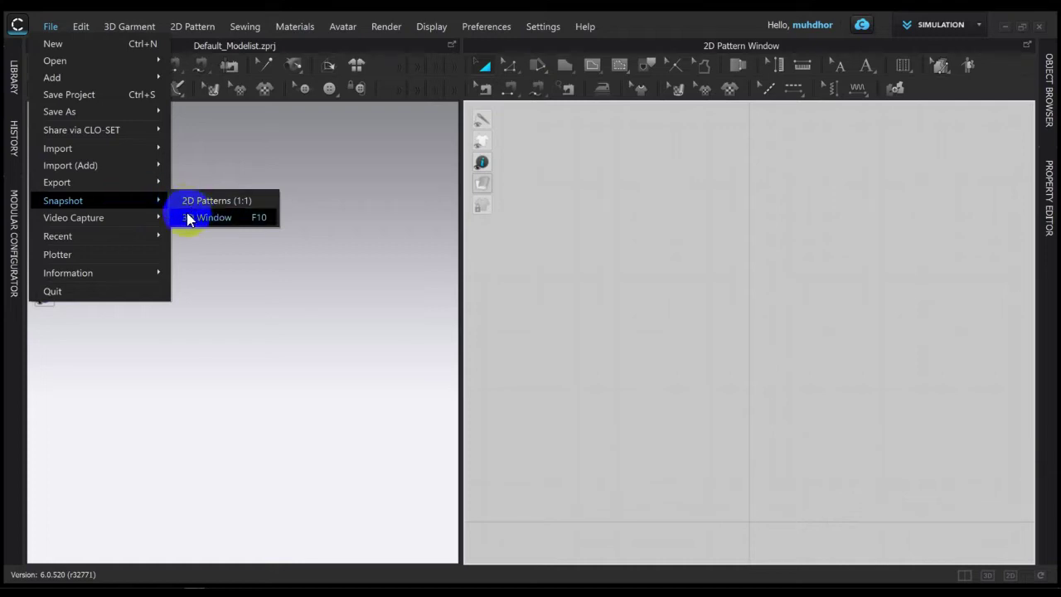
mouse_move(151, 222)
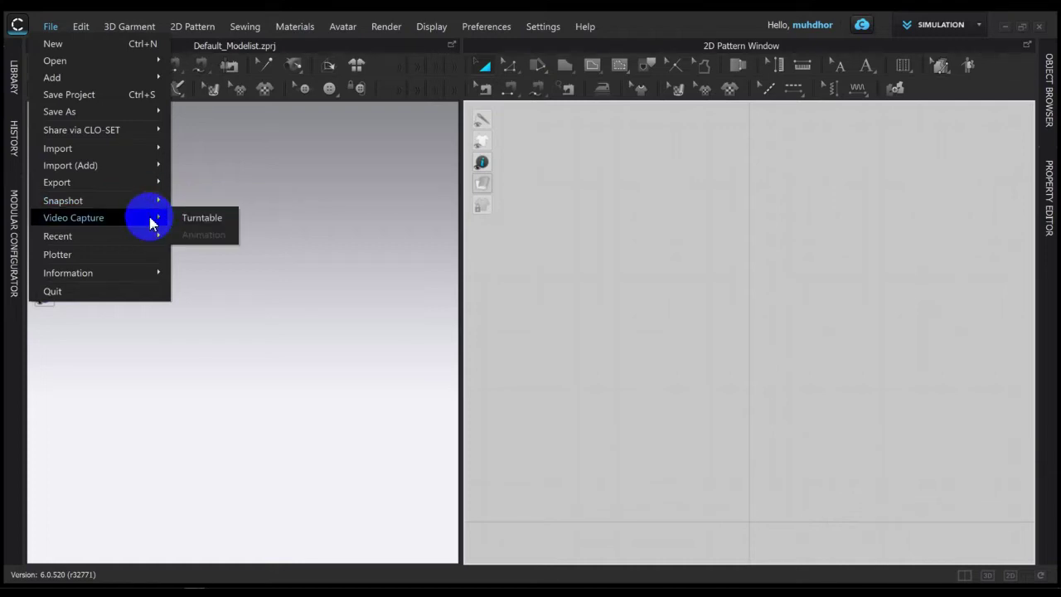
click(197, 225)
Examine the editing, 3D garment, 2D pattern, sewing and materials commands, including their pattern editing, pleats, button and zipper options
click(81, 26)
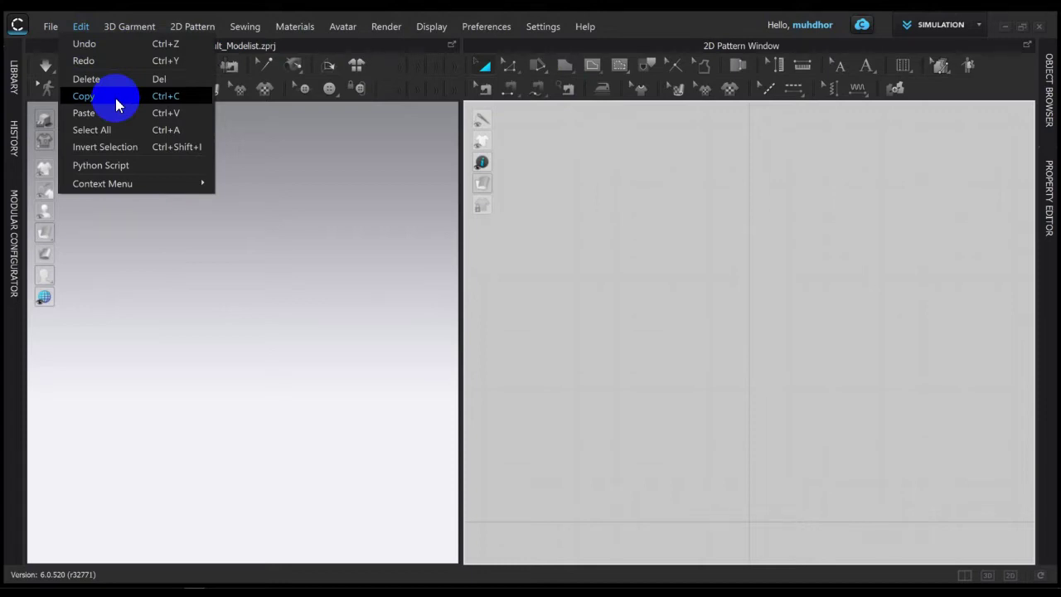
mouse_move(122, 30)
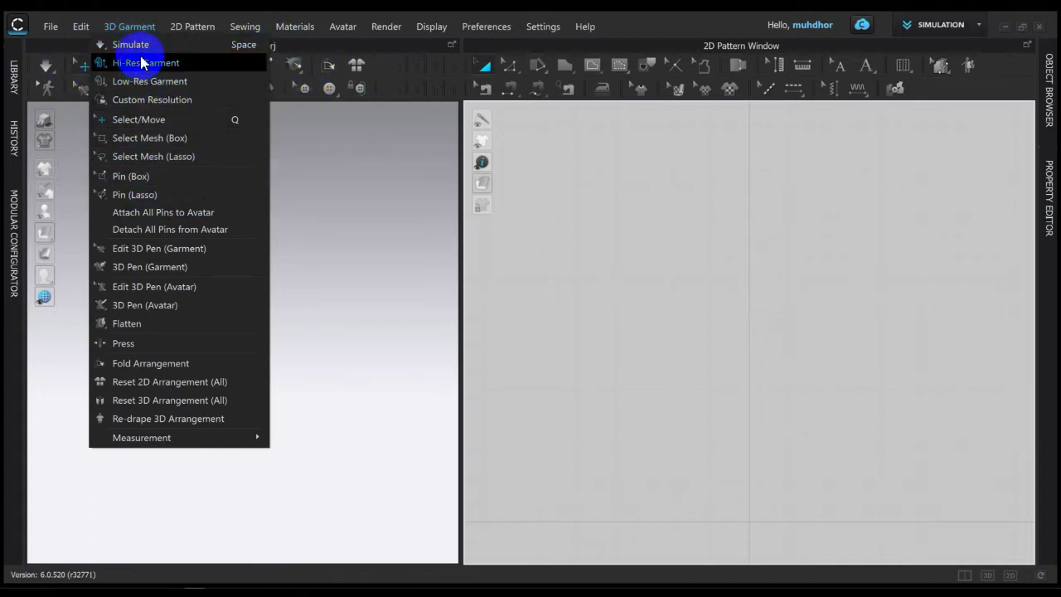
mouse_move(190, 28)
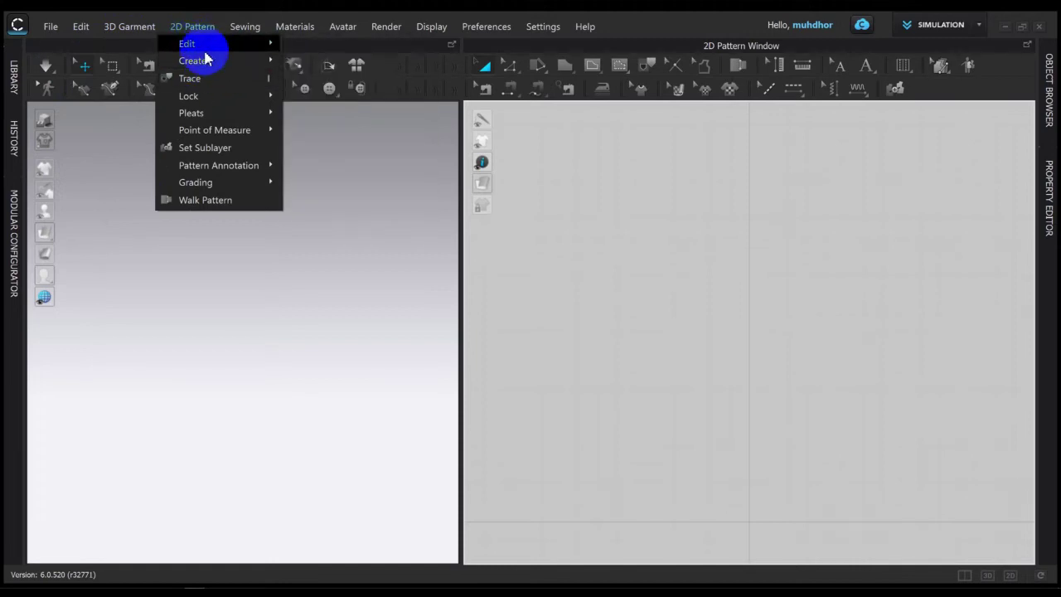
mouse_move(204, 46)
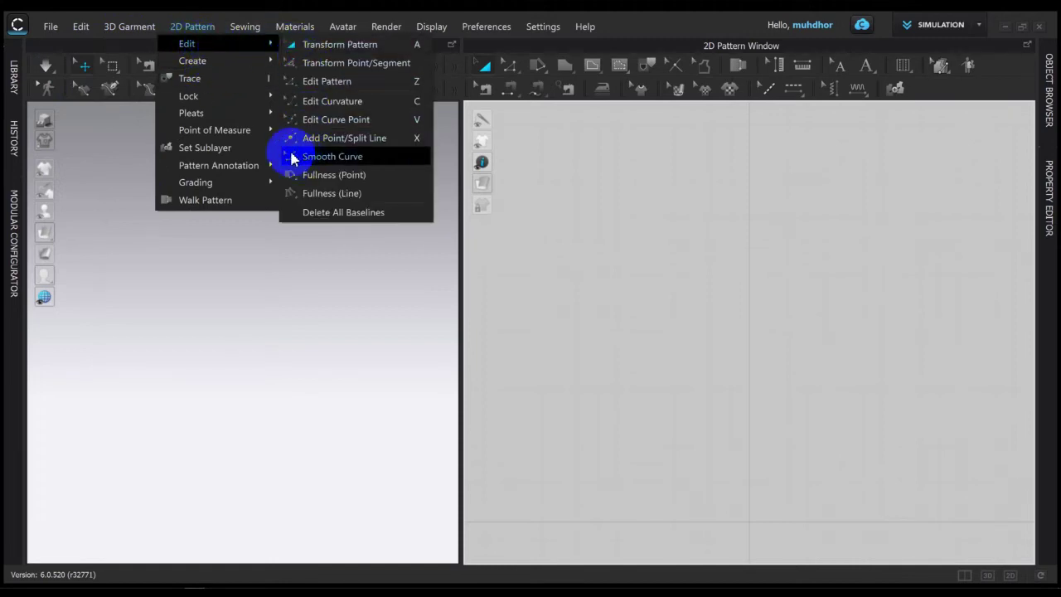
mouse_move(230, 69)
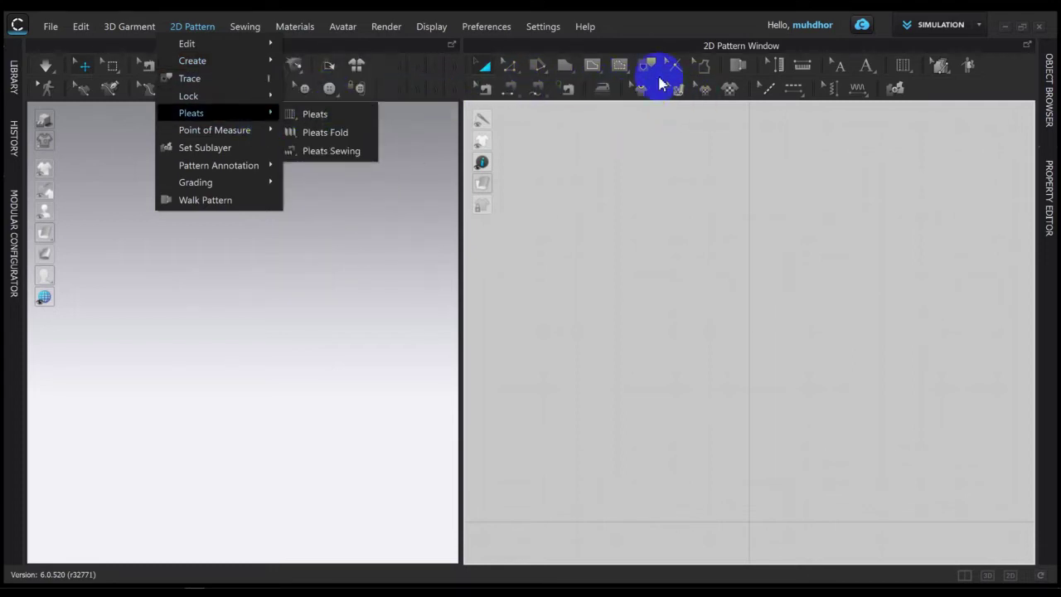
mouse_move(259, 33)
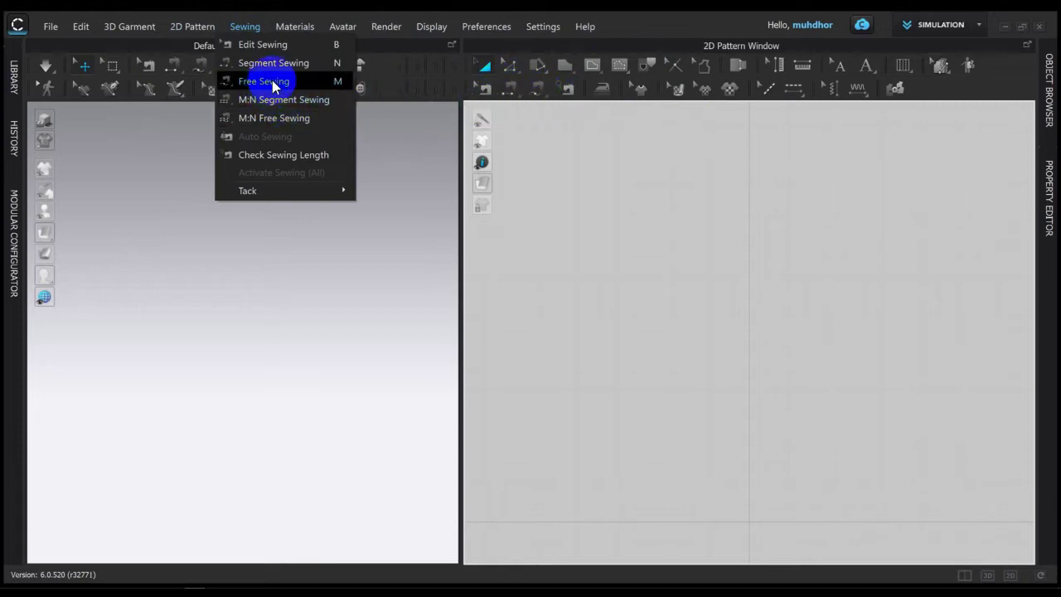
mouse_move(293, 26)
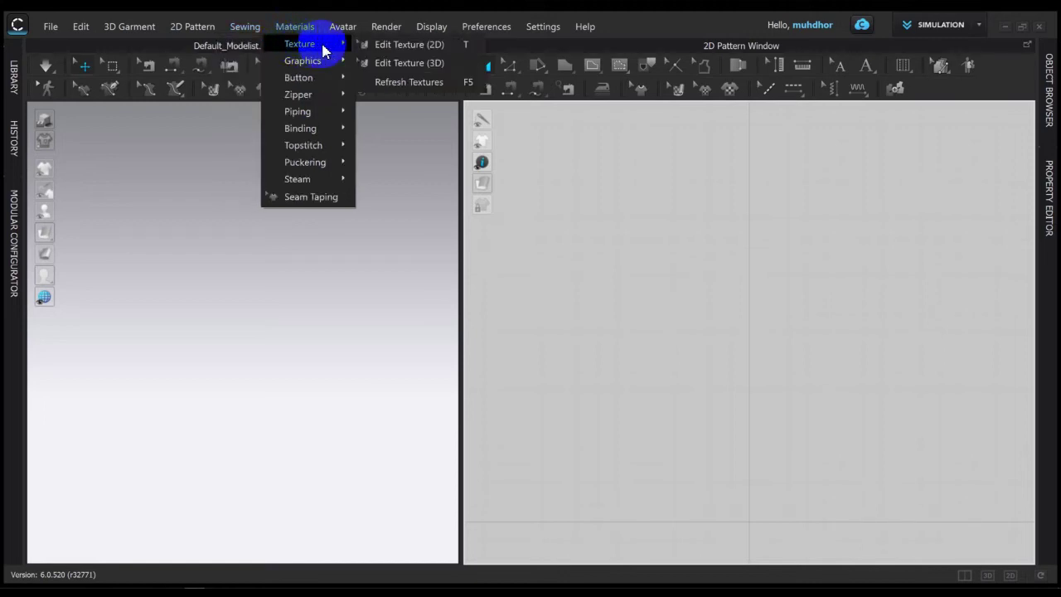
mouse_move(320, 67)
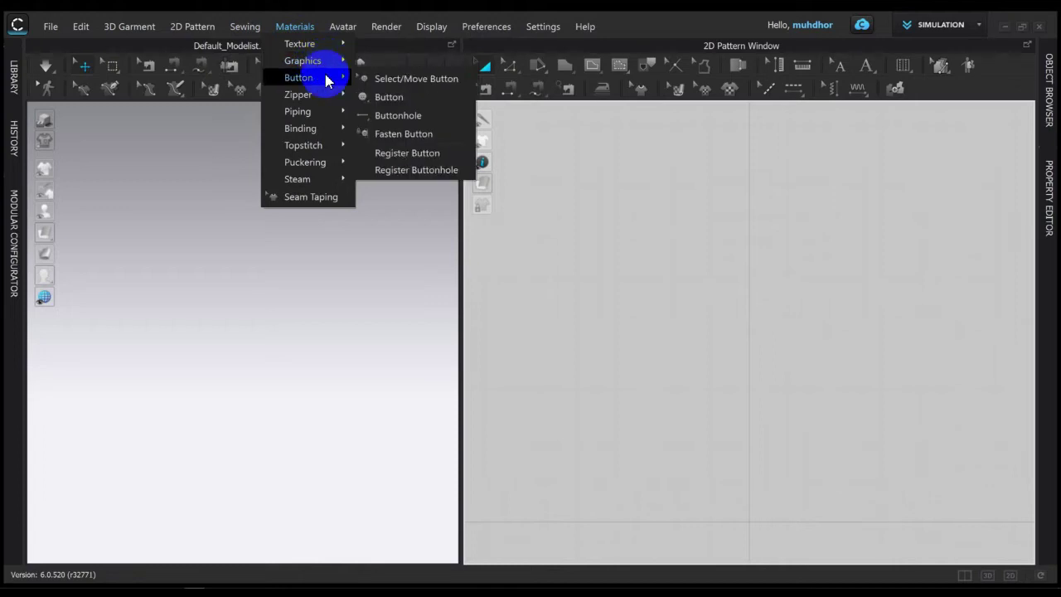
mouse_move(322, 105)
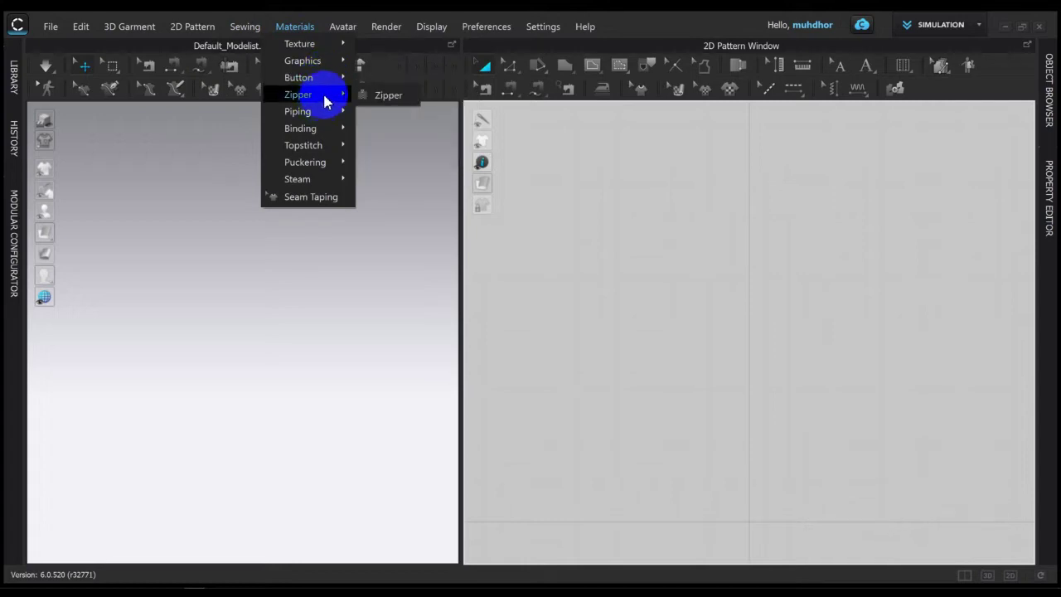
Examine the avatar, render, display and help commands, including which windows can be shown or hidden
mouse_move(345, 30)
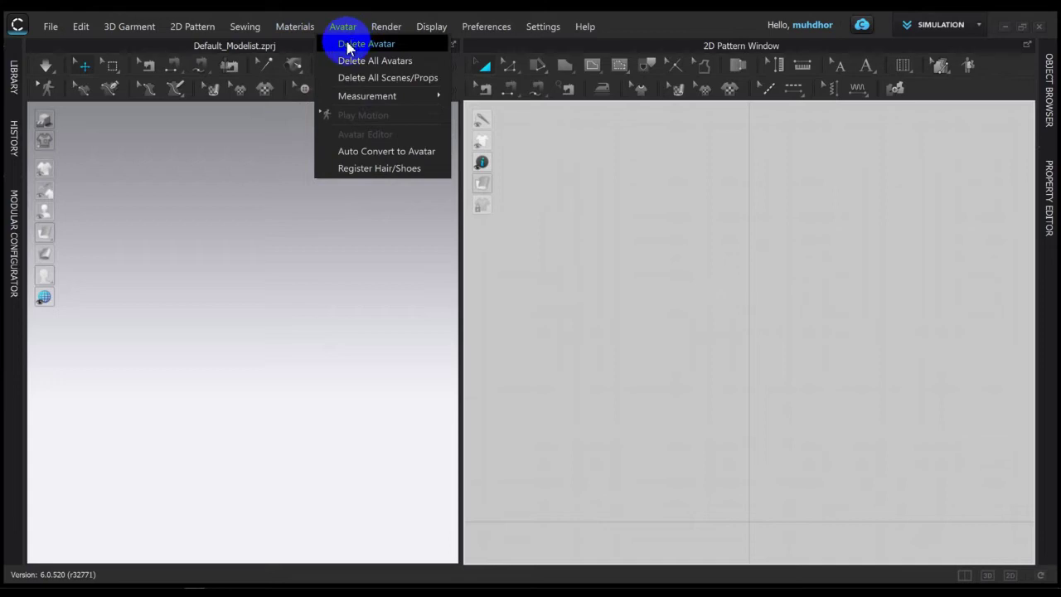
mouse_move(382, 33)
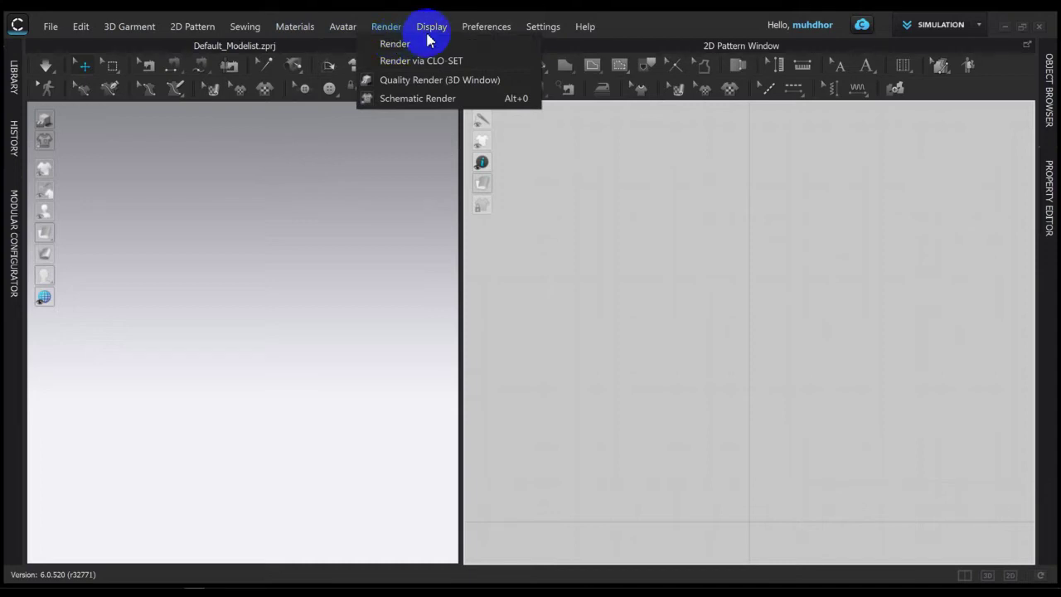
mouse_move(430, 32)
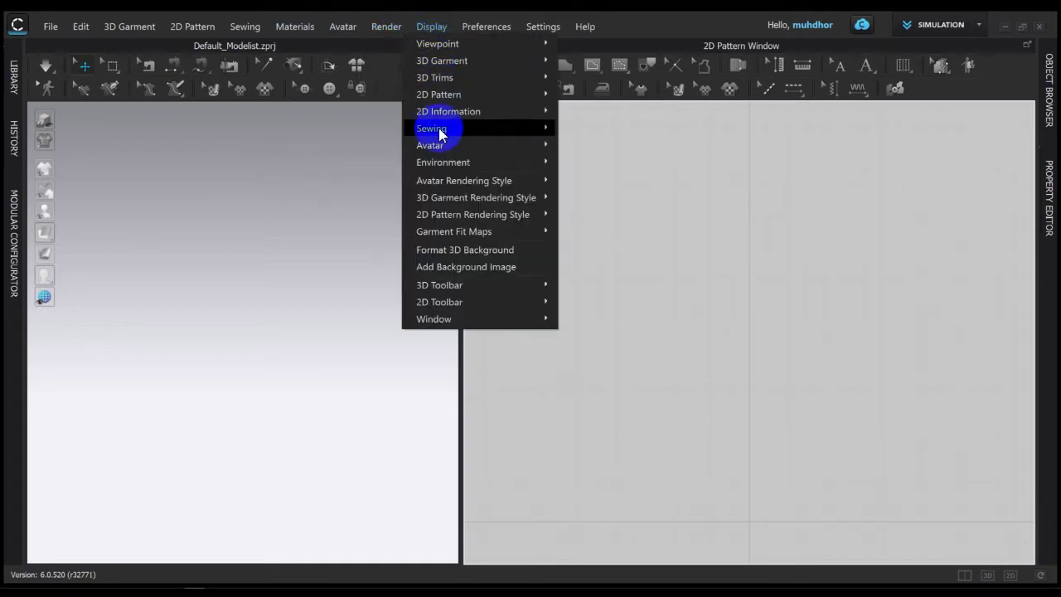
mouse_move(473, 325)
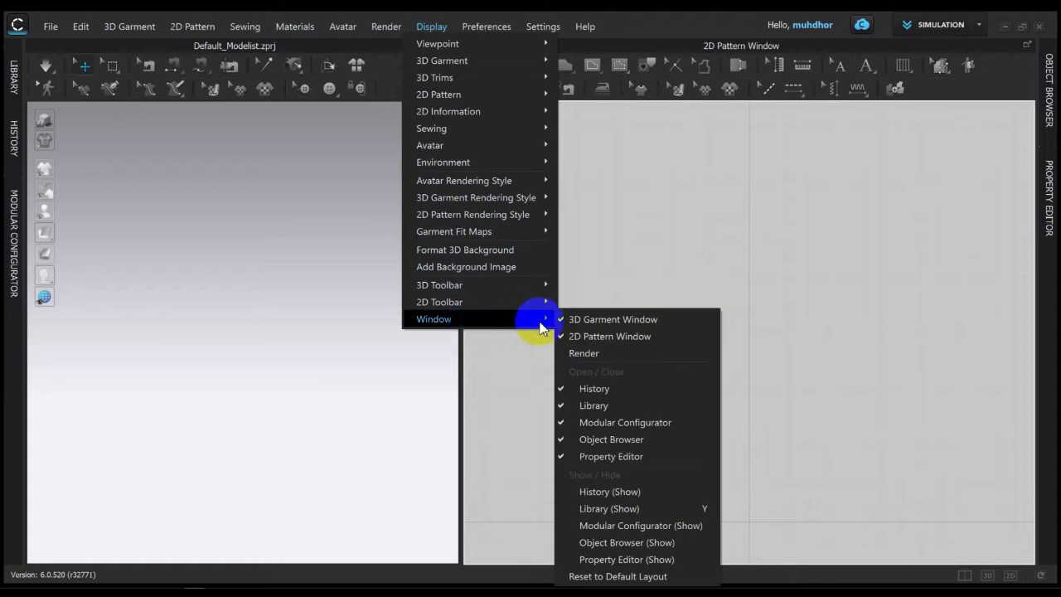
mouse_move(192, 26)
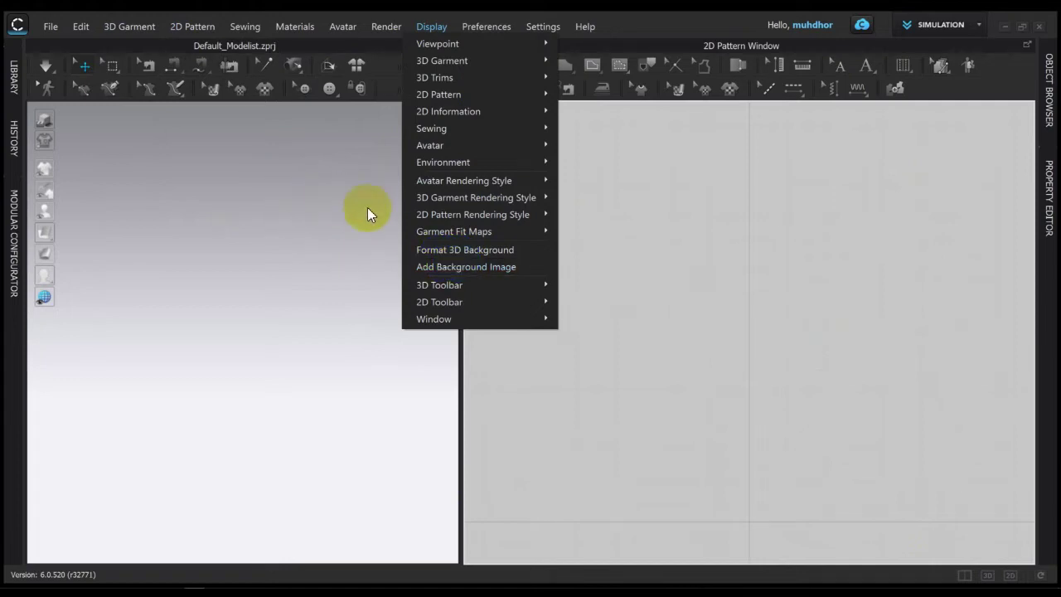
mouse_move(543, 31)
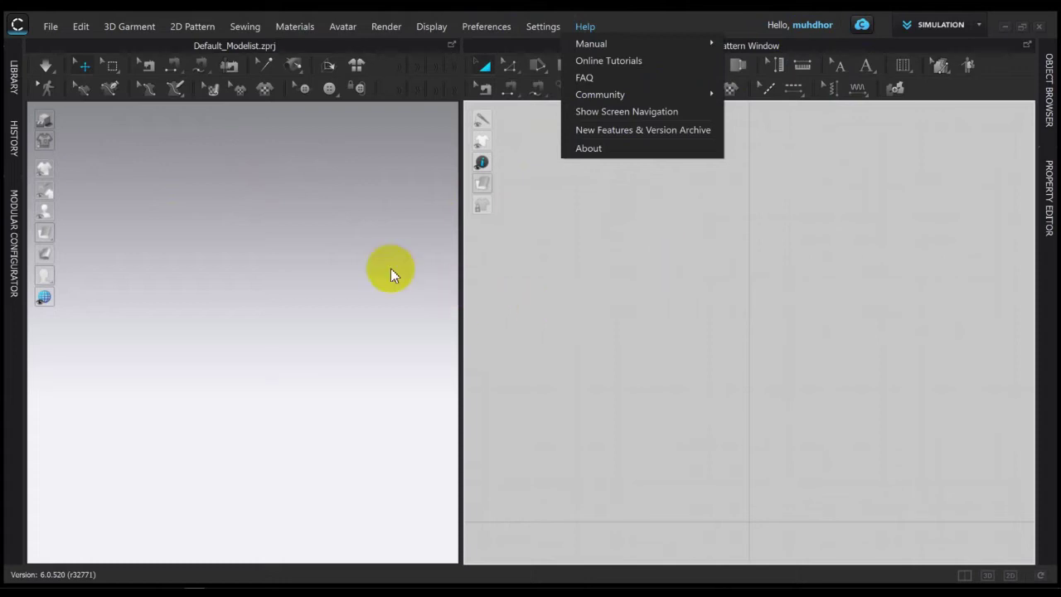
Reopen the Library and show its Avatar assets
click(8, 74)
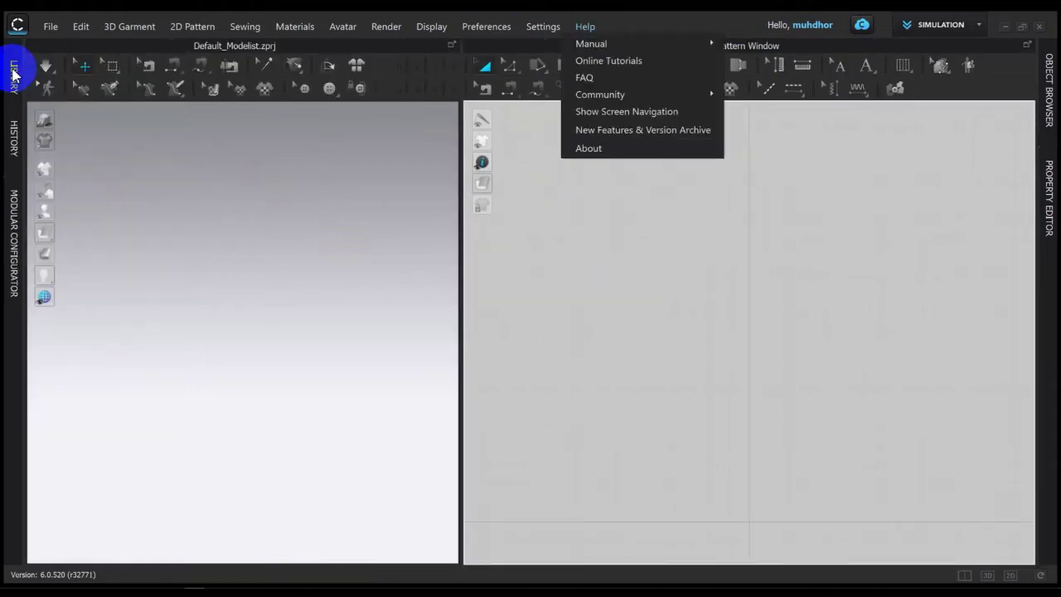
click(13, 75)
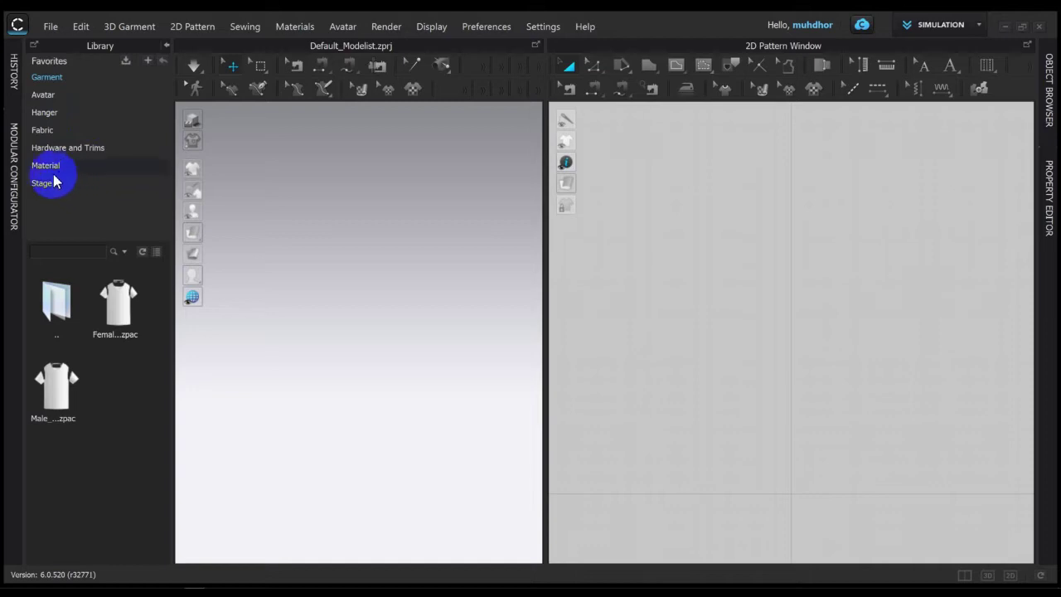
click(47, 97)
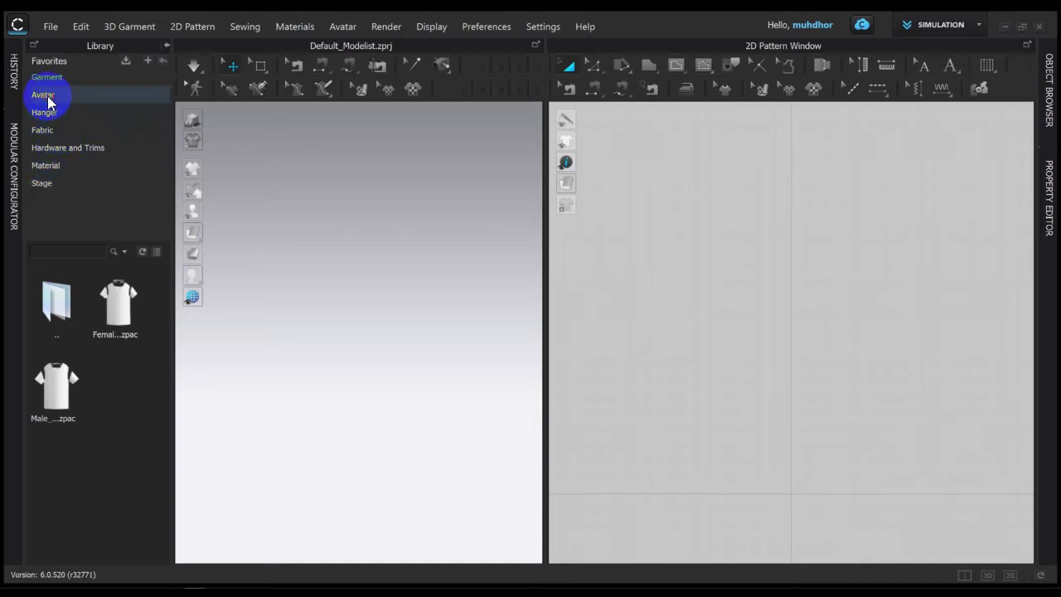
Browse the contents of the Female_V2 and Kid_V1 avatar folders and return to the main Avatar folder
click(142, 298)
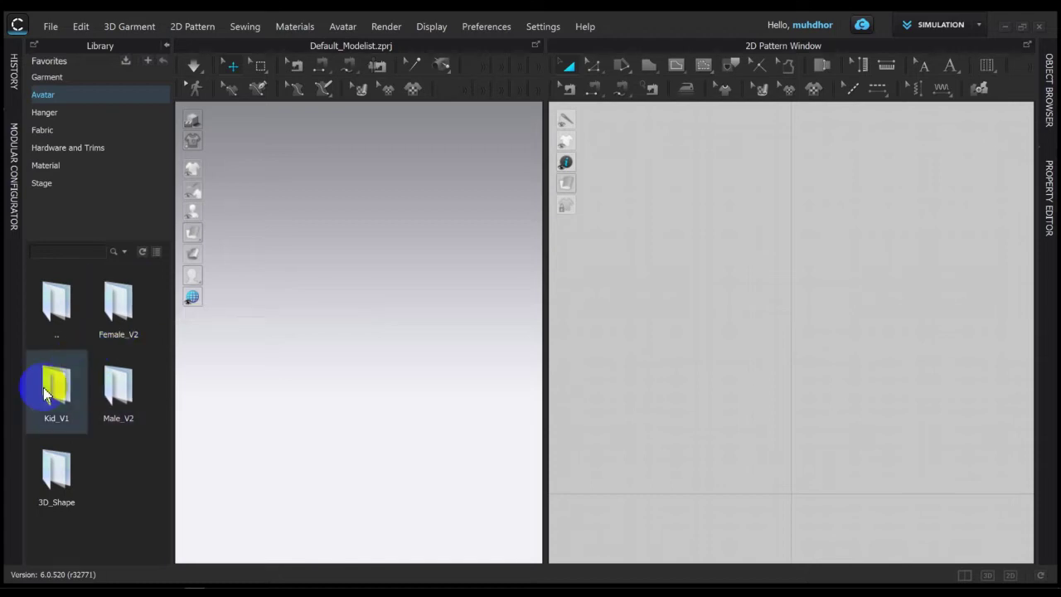
click(121, 304)
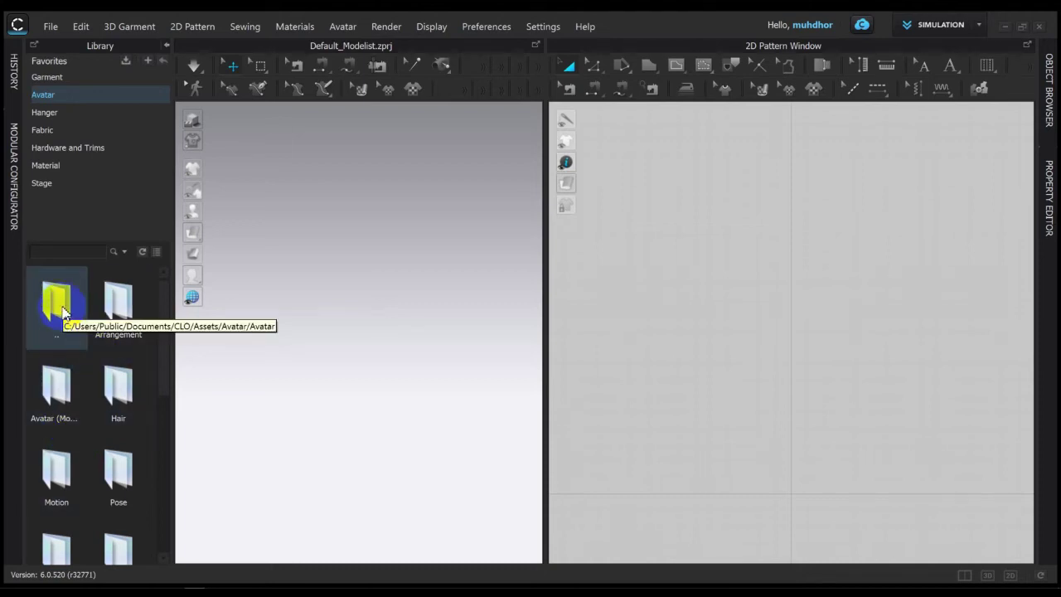
double_click(63, 311)
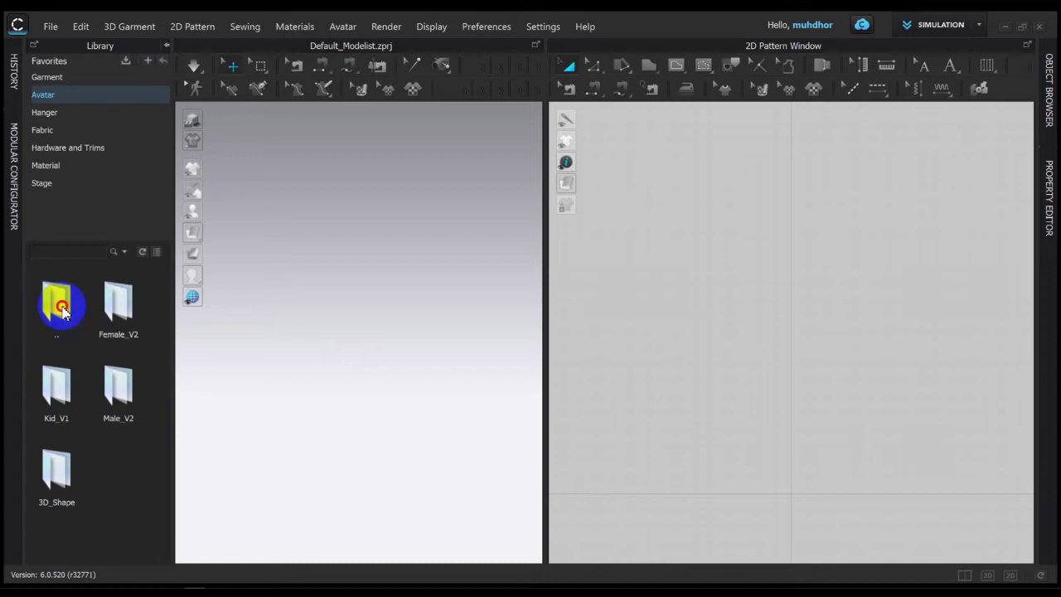
double_click(64, 386)
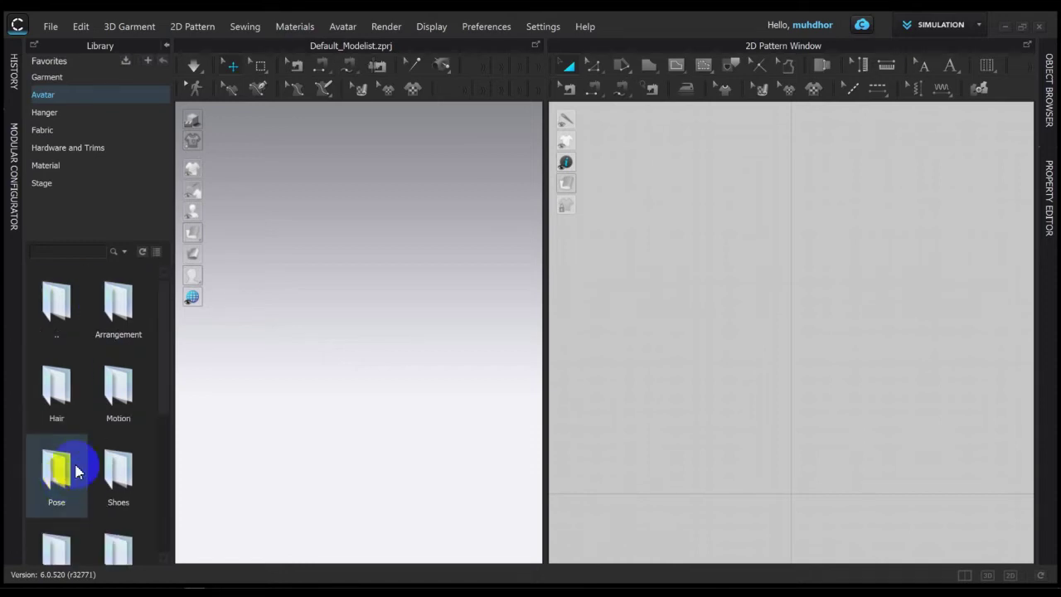
scroll(73, 464, down, 2)
scroll(96, 365, up, 2)
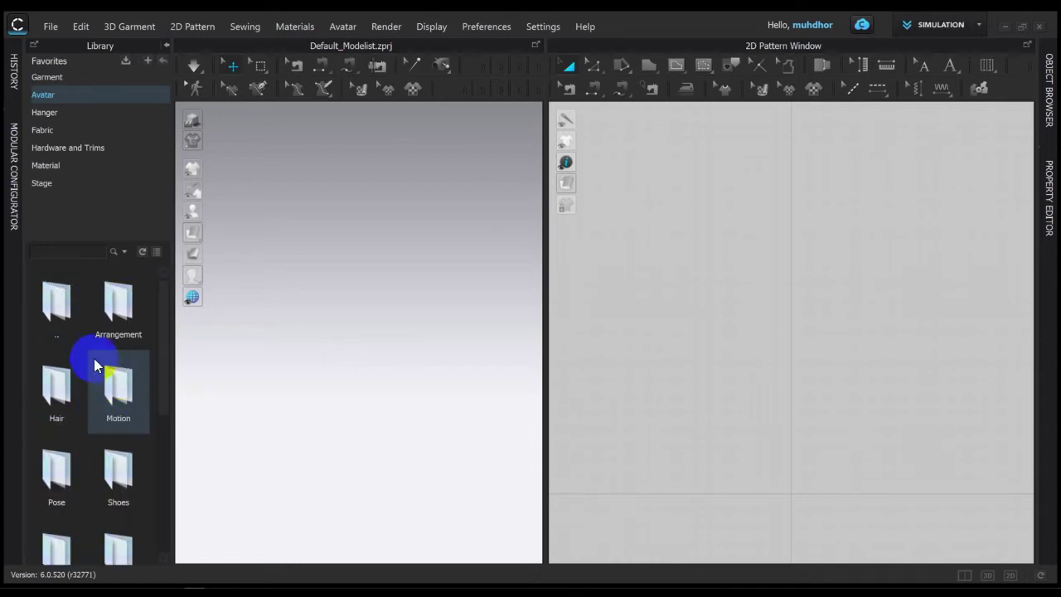
double_click(64, 311)
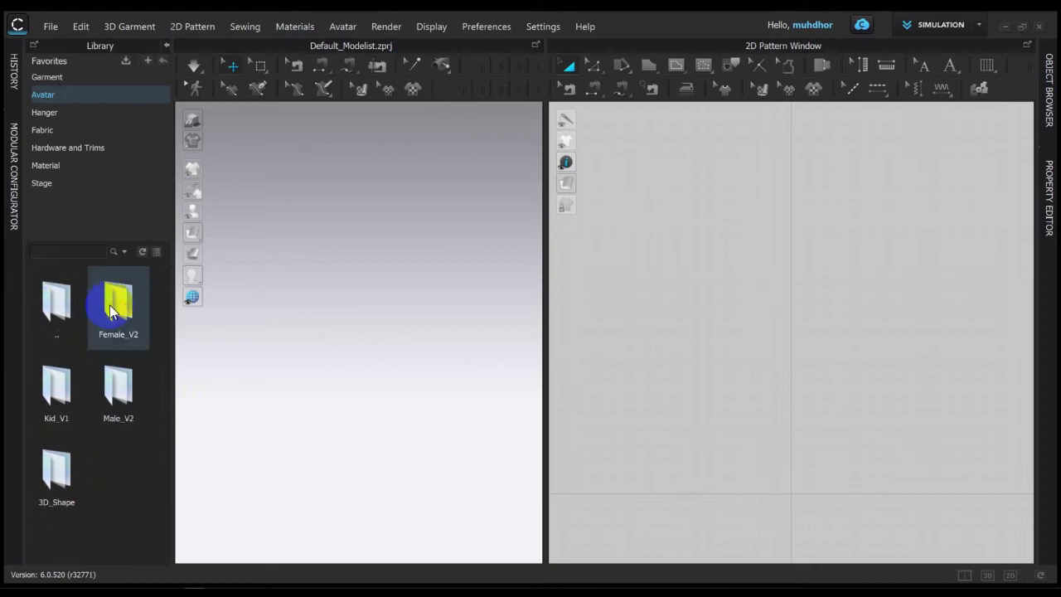
Look into the Male_V2 avatar folder and return to the main Avatar folder
double_click(131, 390)
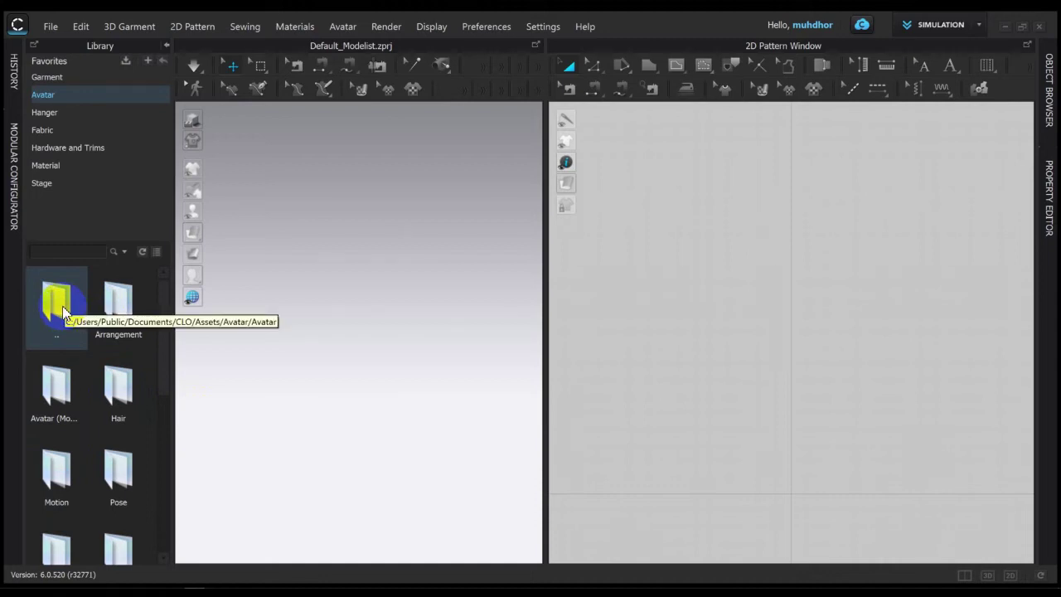
double_click(68, 304)
Load the FV2_Mara.avt avatar from the Female_V2 folder and fit its silhouette in the 2D Pattern Window
double_click(124, 303)
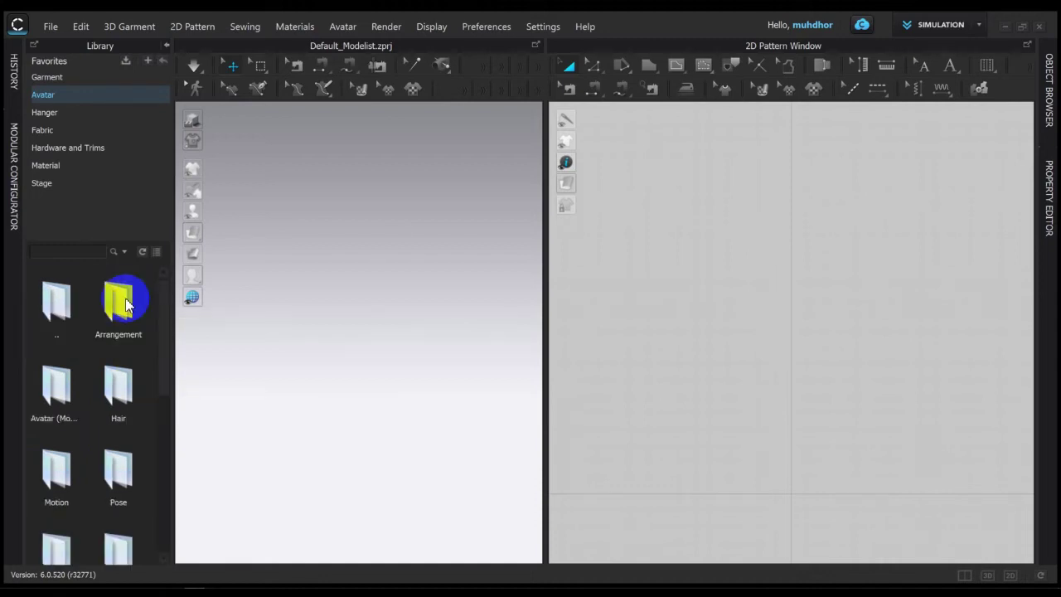
scroll(140, 357, down, 5)
click(140, 357)
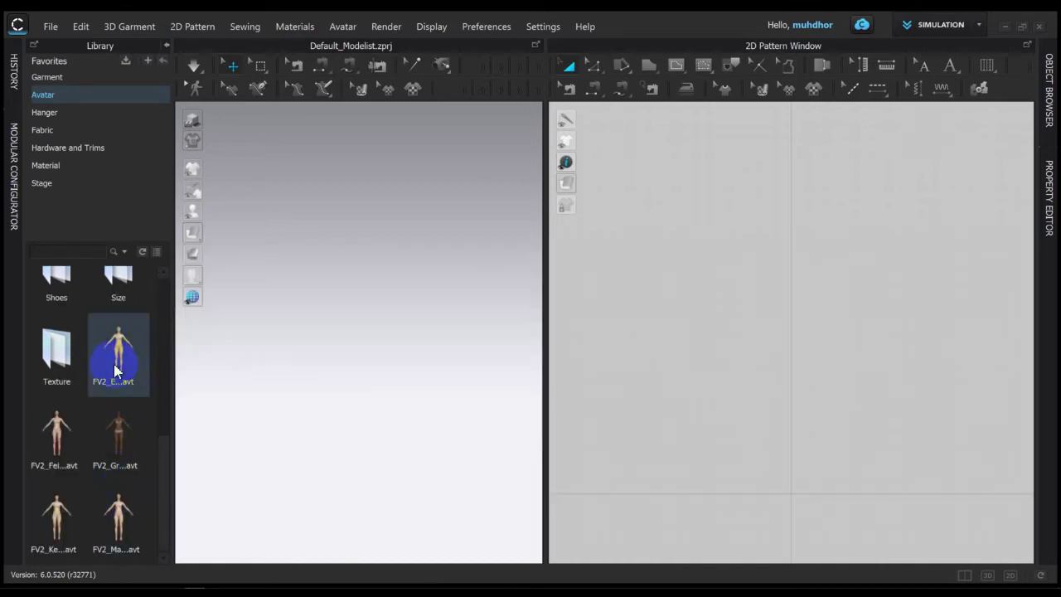
click(116, 371)
click(120, 506)
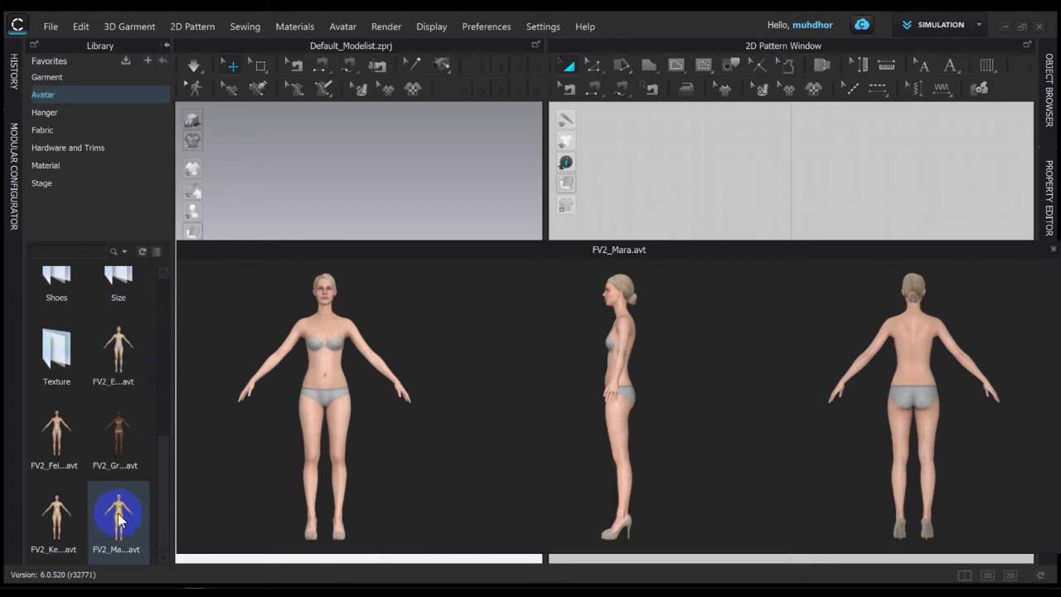
drag(120, 518, 343, 494)
mouse_move(127, 520)
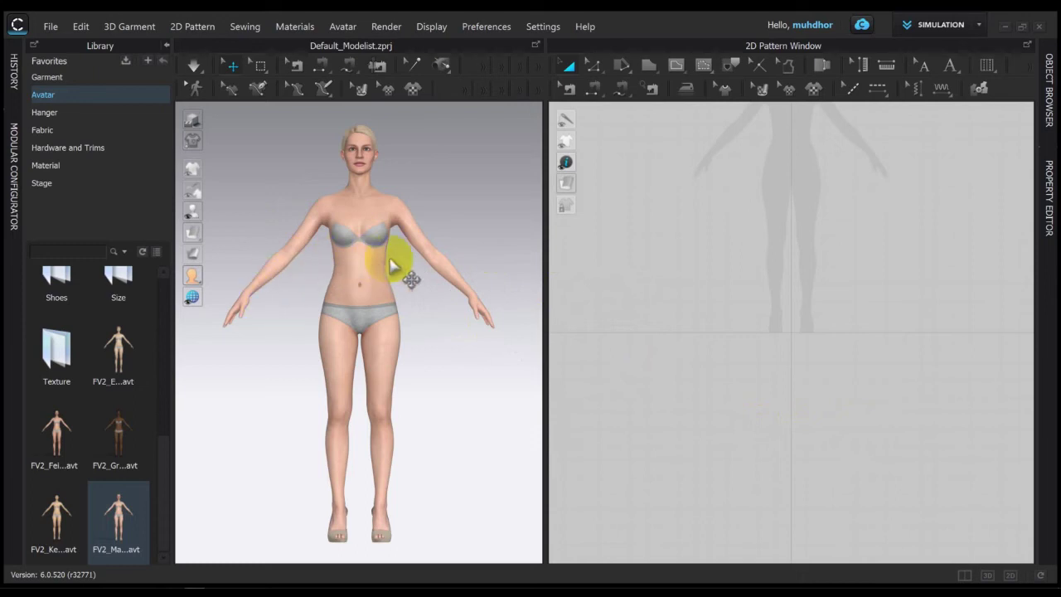
right_drag(831, 207, 841, 346)
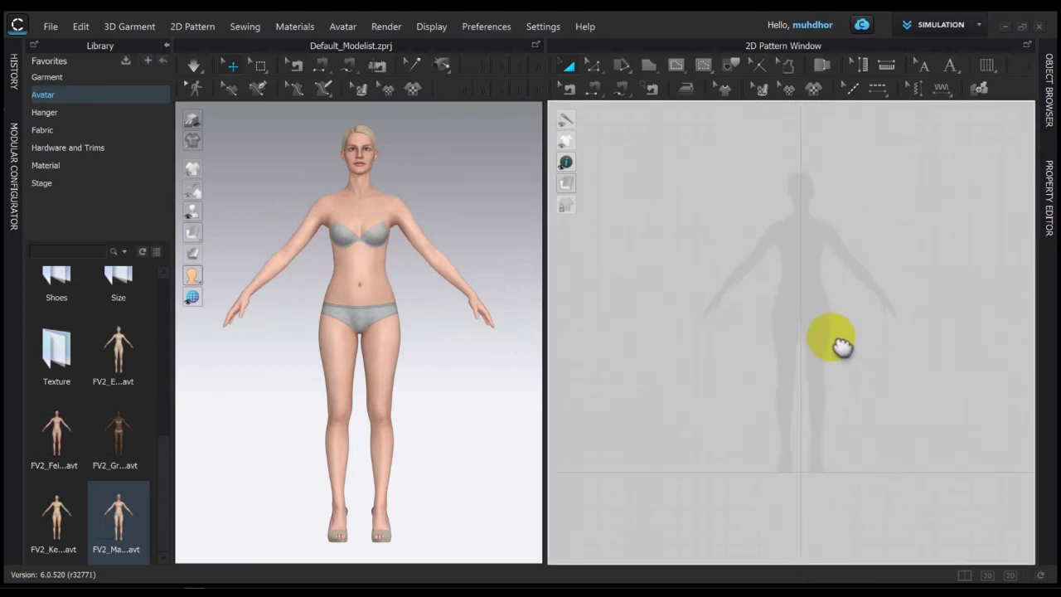
scroll(833, 340, up, 2)
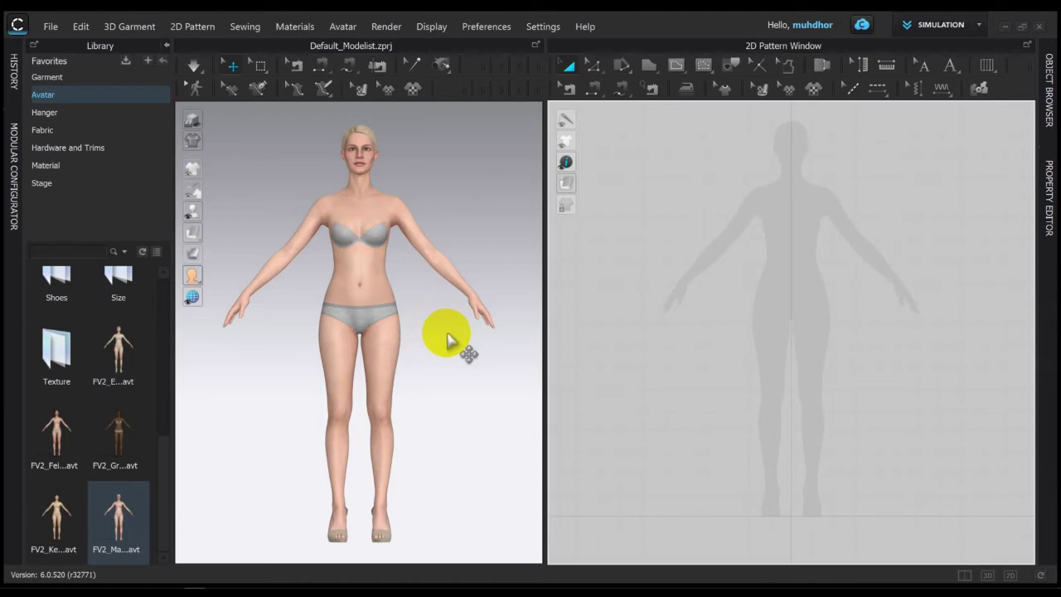
Select the avatar's arms and torso in turn, orbit around the avatar, and restore the front view
click(433, 324)
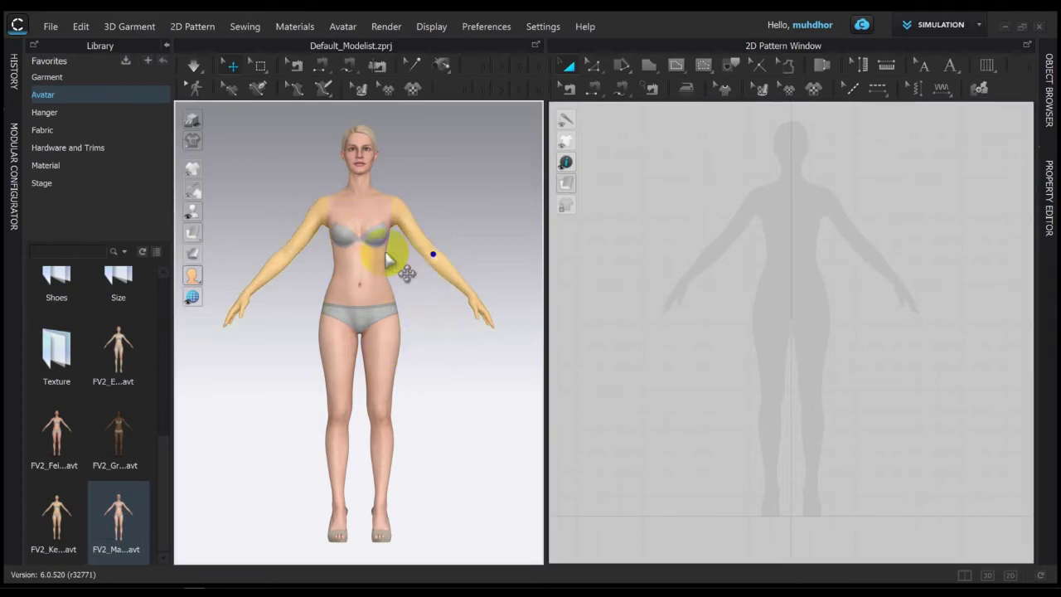
click(345, 202)
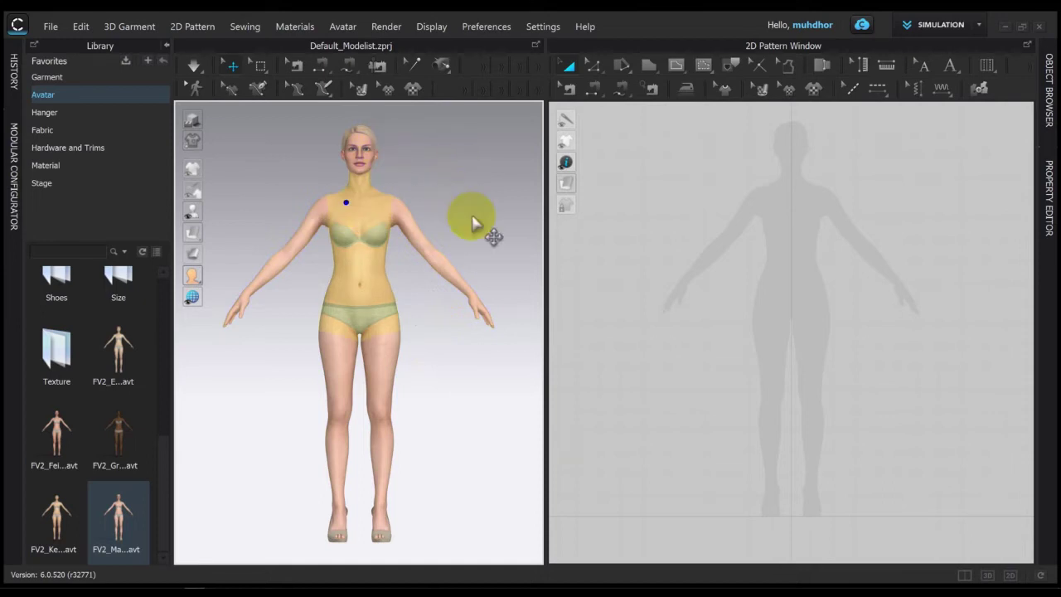
right_drag(477, 226, 421, 280)
key(2)
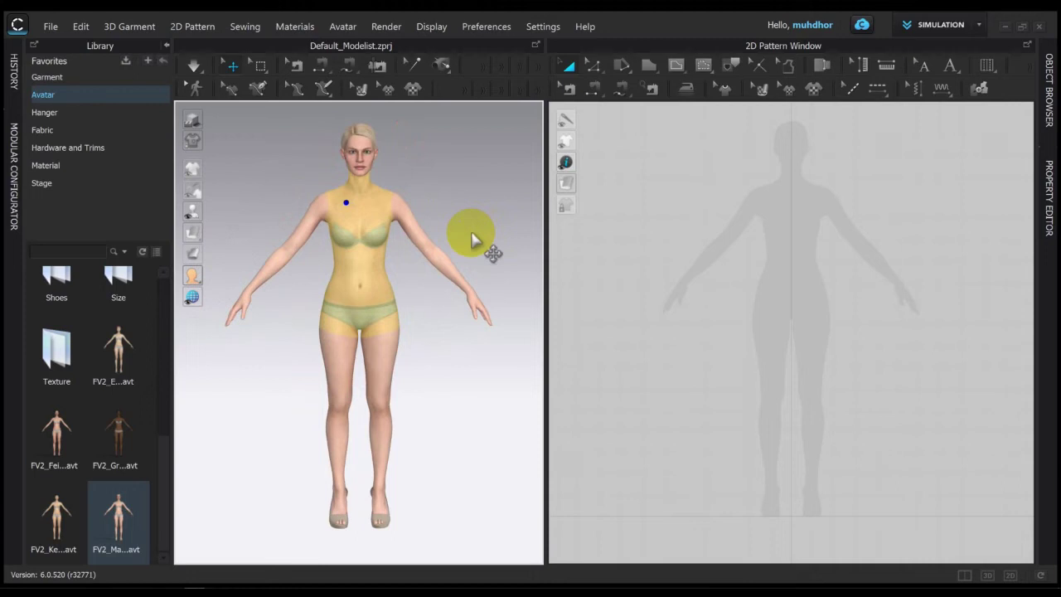
Examine the 3D window's view options and inspect the avatar at several zoom levels and positions
right_click(444, 199)
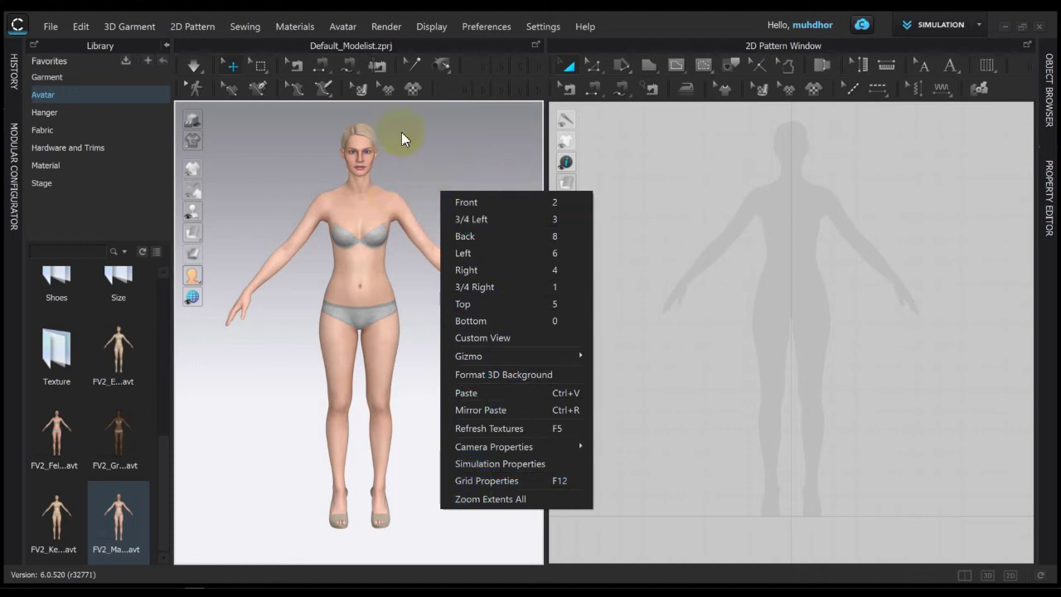
click(482, 145)
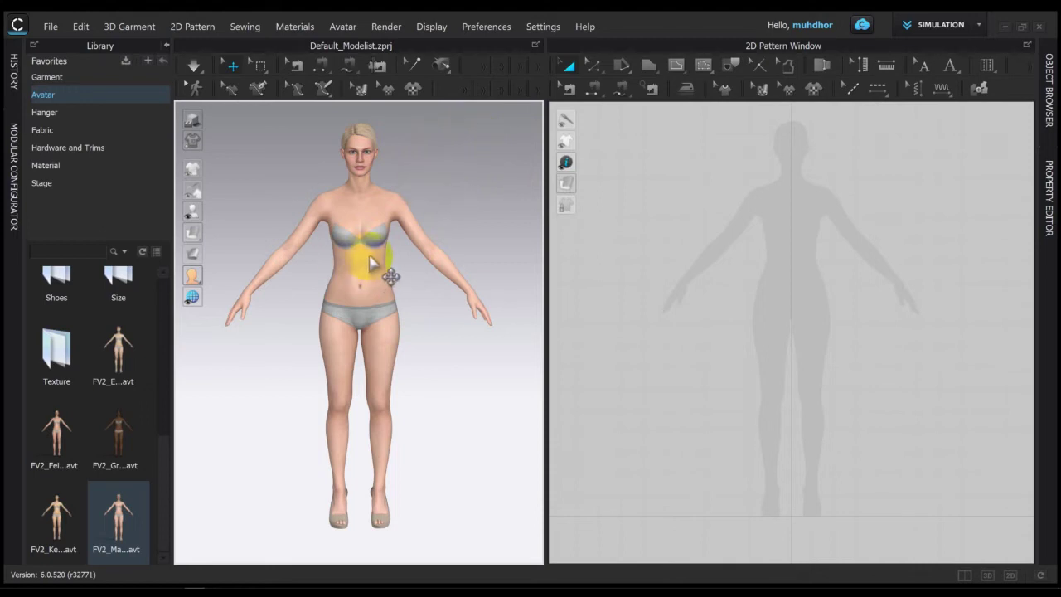
scroll(370, 262, down, 3)
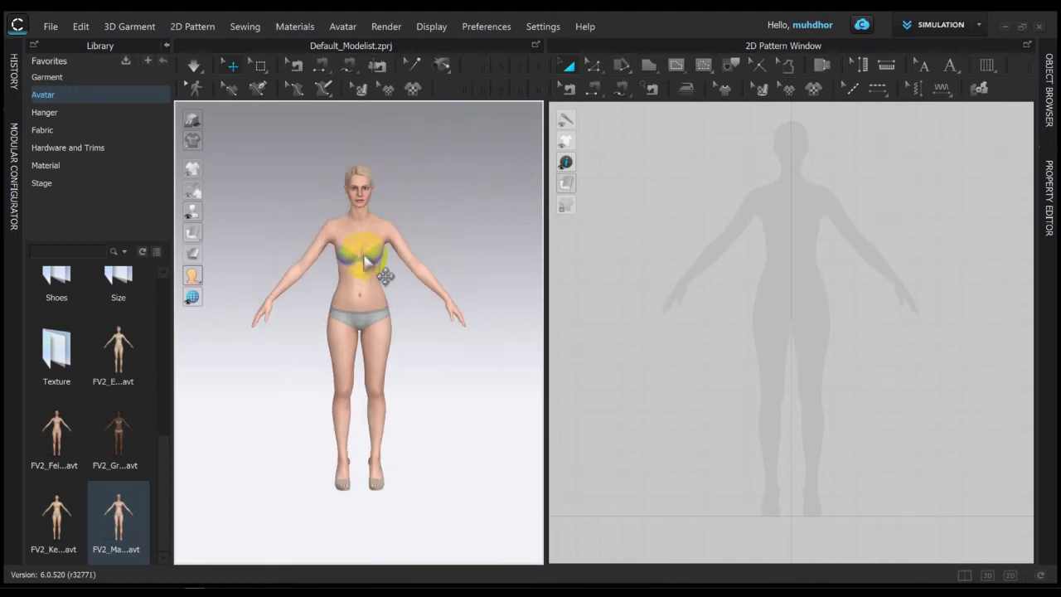
scroll(365, 259, down, 3)
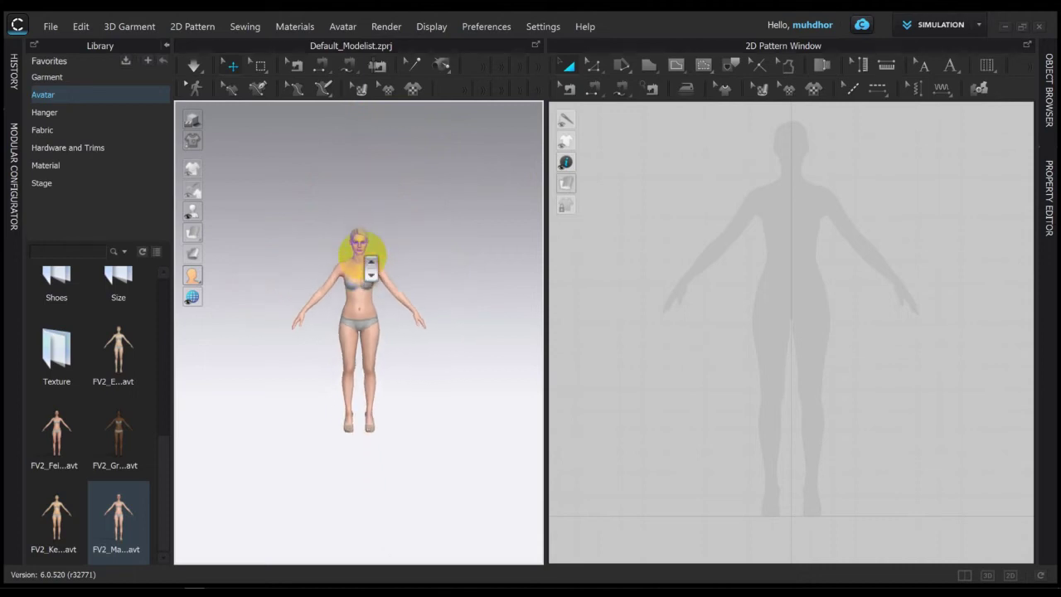
scroll(364, 258, up, 5)
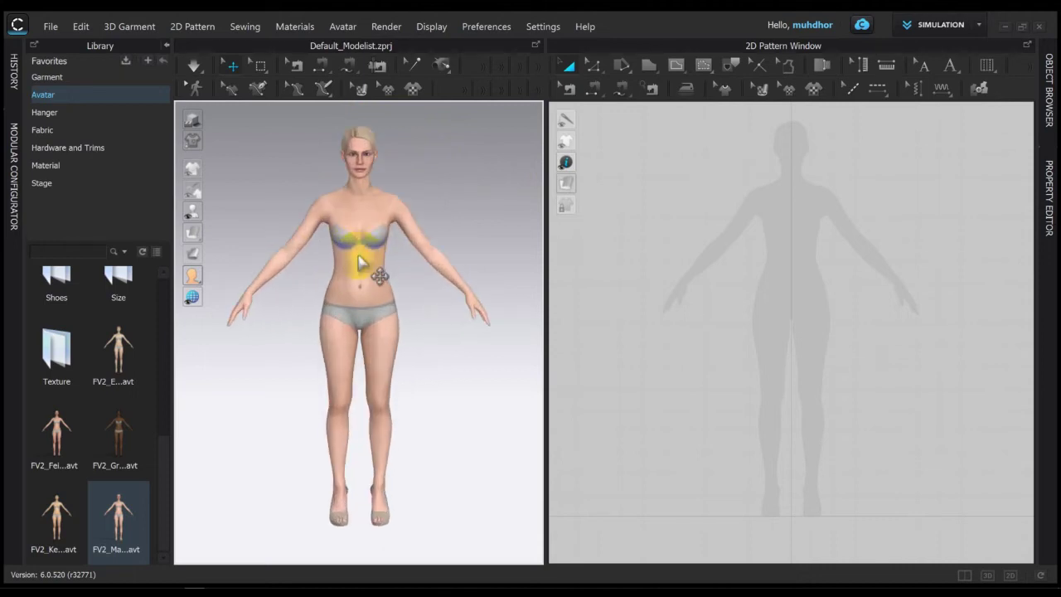
scroll(361, 264, up, 6)
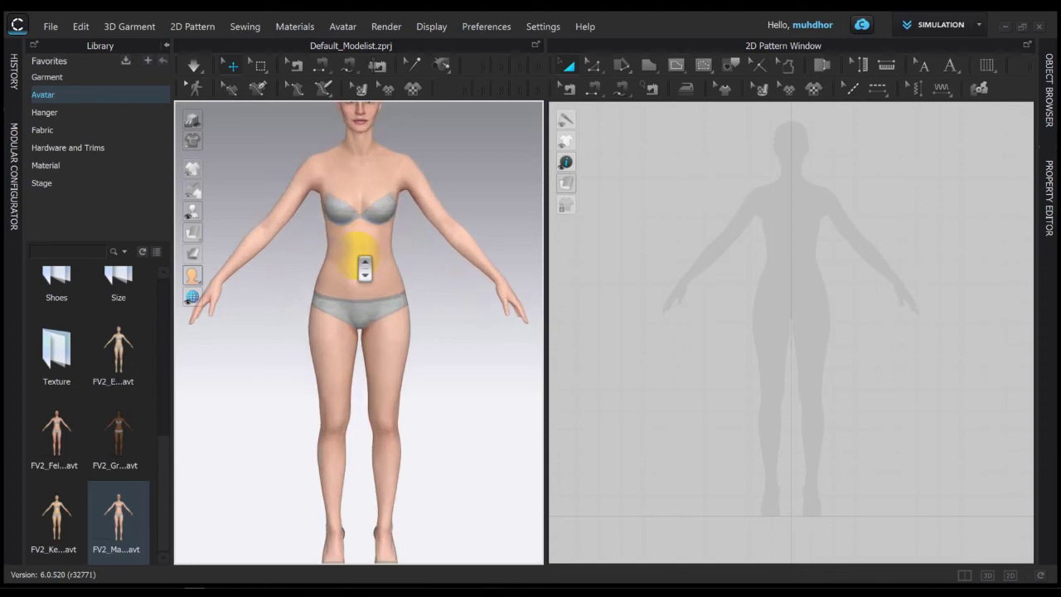
scroll(365, 267, down, 5)
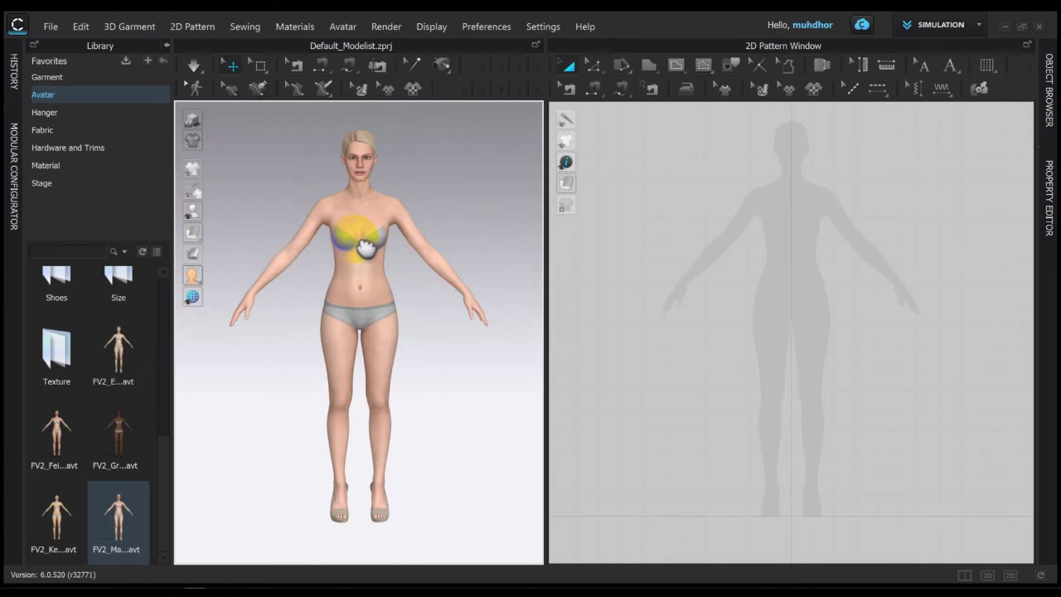
mouse_move(365, 246)
mouse_down()
mouse_move(352, 298)
mouse_move(302, 319)
mouse_move(363, 300)
mouse_move(286, 255)
mouse_move(359, 239)
mouse_move(351, 246)
mouse_up()
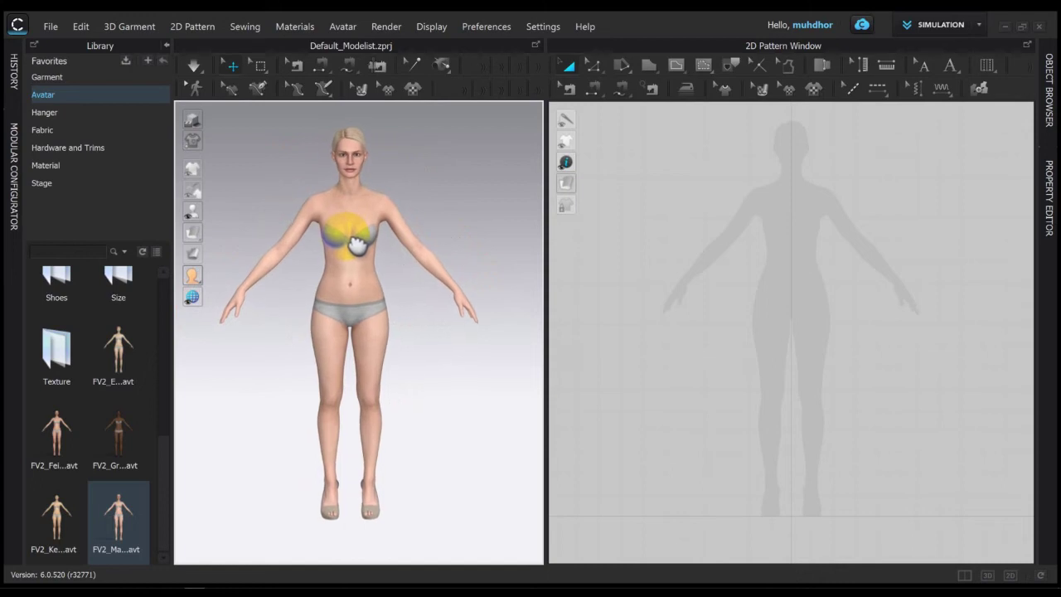
Inspect the avatar silhouette in the 2D Pattern Window and review that window's paste, guide, snap and grid options
click(801, 242)
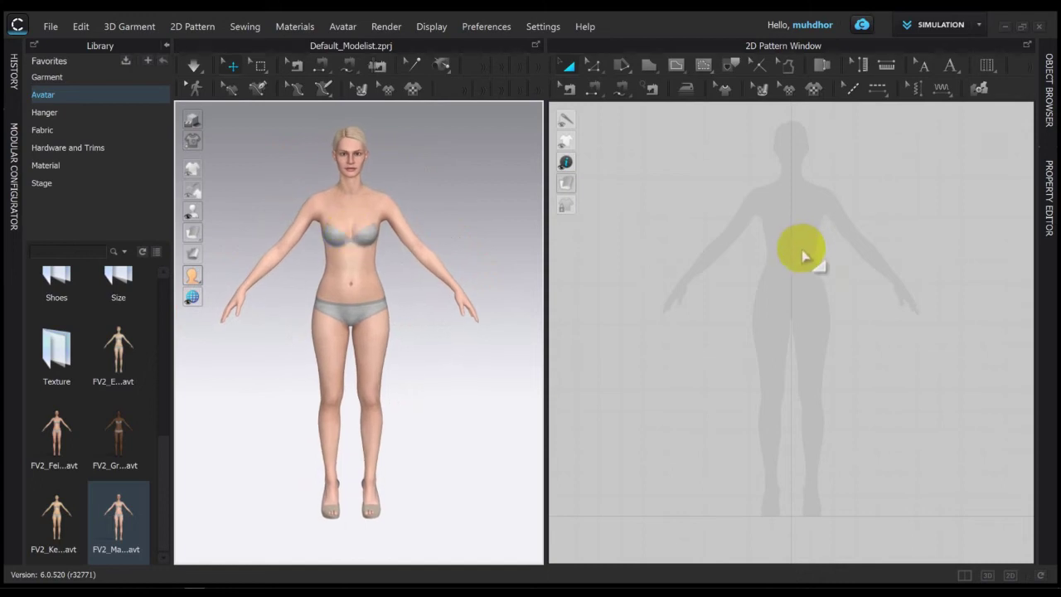
right_drag(806, 252, 782, 265)
scroll(776, 270, down, 3)
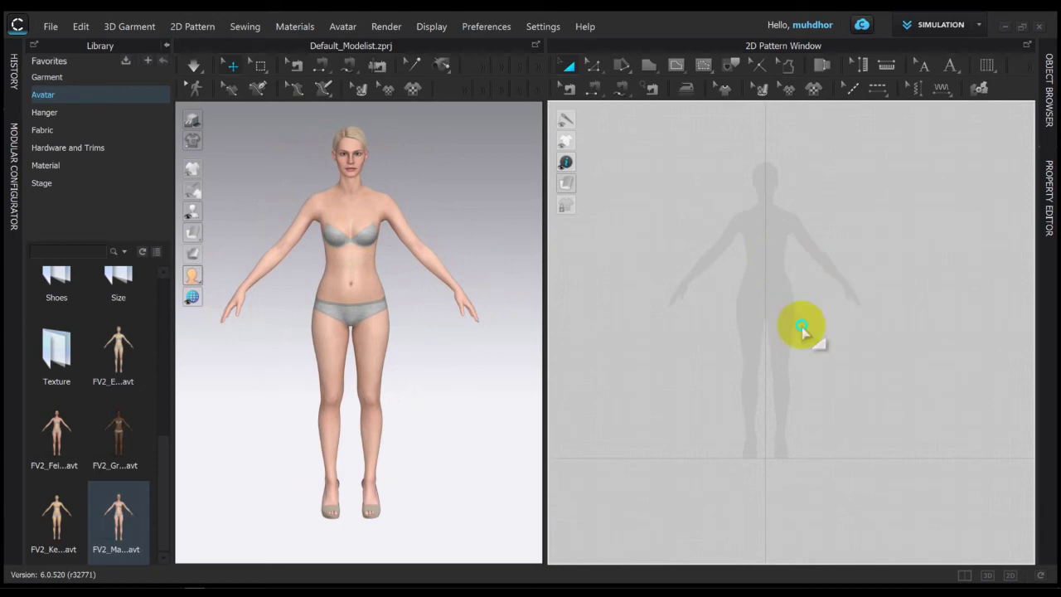
right_click(833, 265)
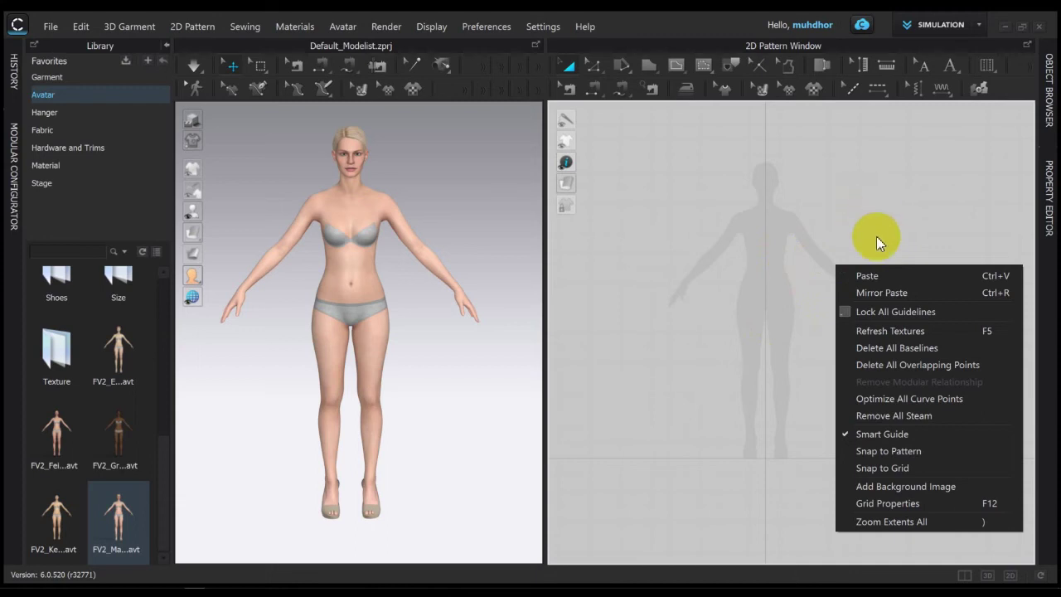
click(708, 243)
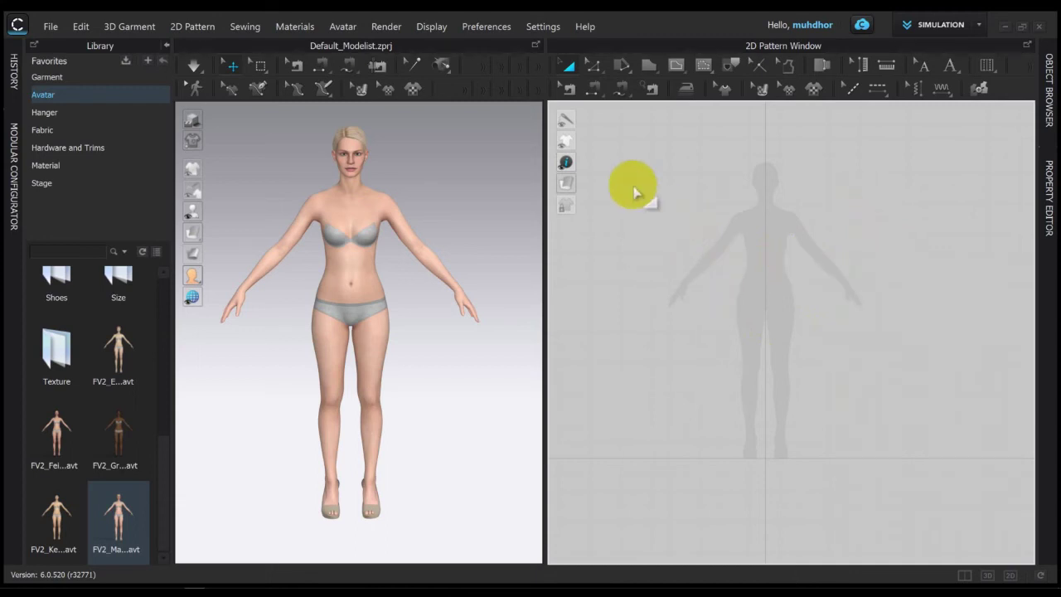
Examine the 2D pattern selection and Edit Pattern tools, including the point, curve and split-line editing variants
click(734, 63)
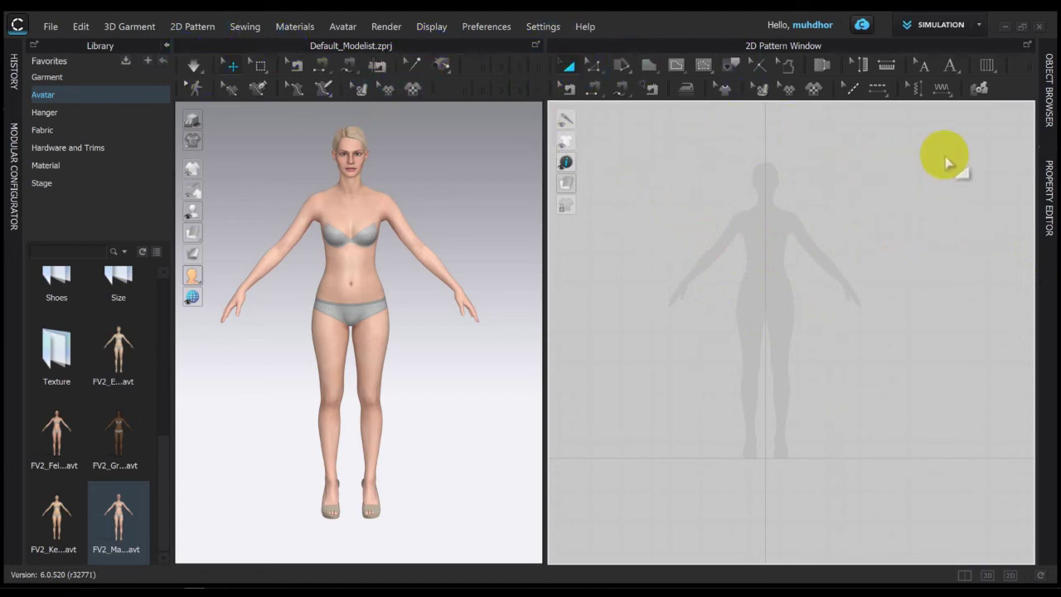
click(578, 68)
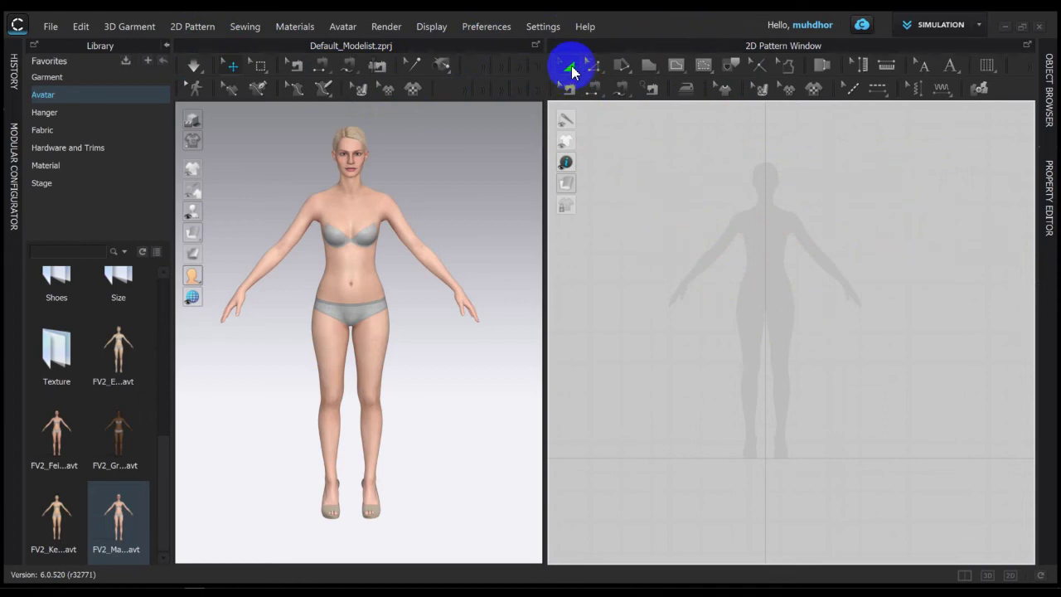
click(565, 72)
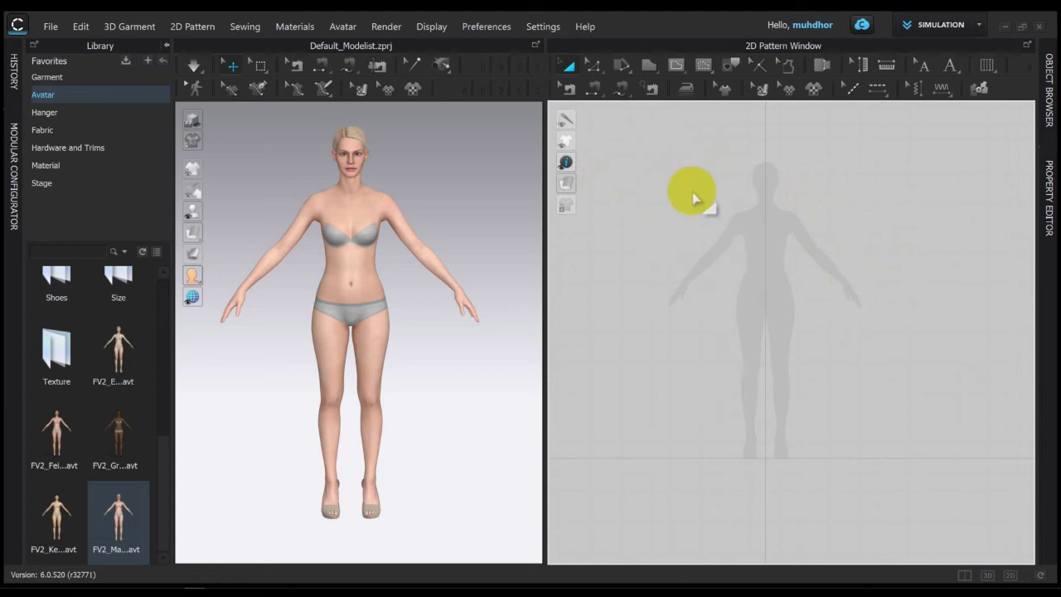
click(587, 63)
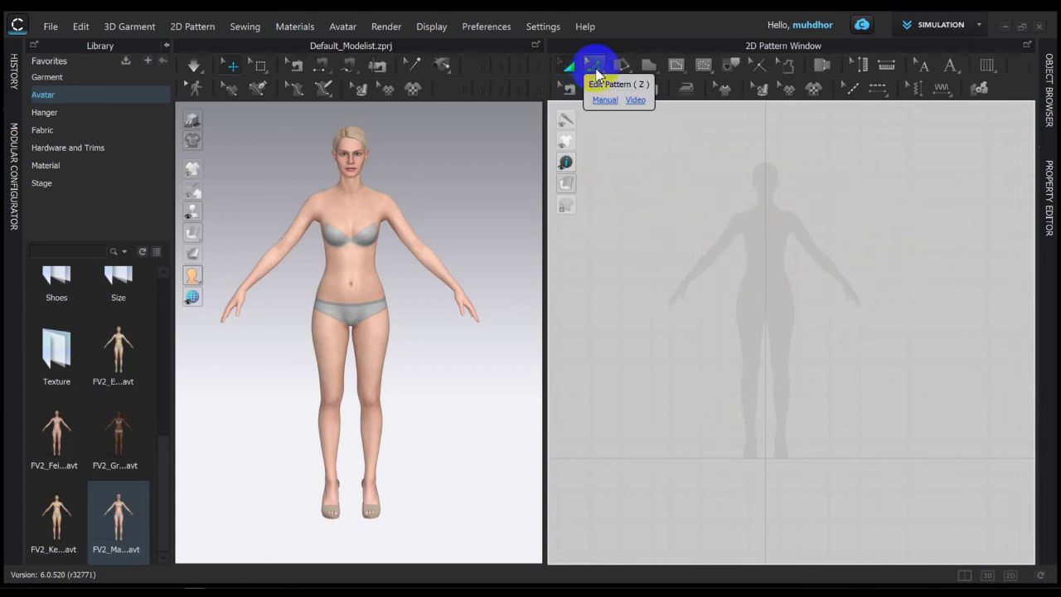
click(596, 73)
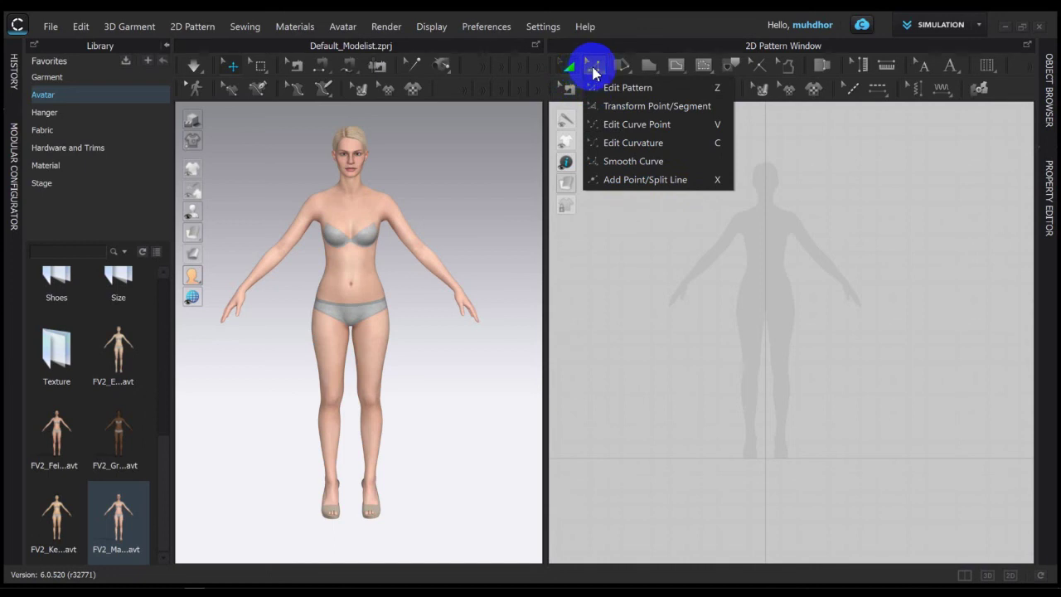
Review the Polygon, Rectangle and Ellipse tools and try starting a polygon beside the avatar silhouette
click(649, 66)
drag(648, 70, 674, 64)
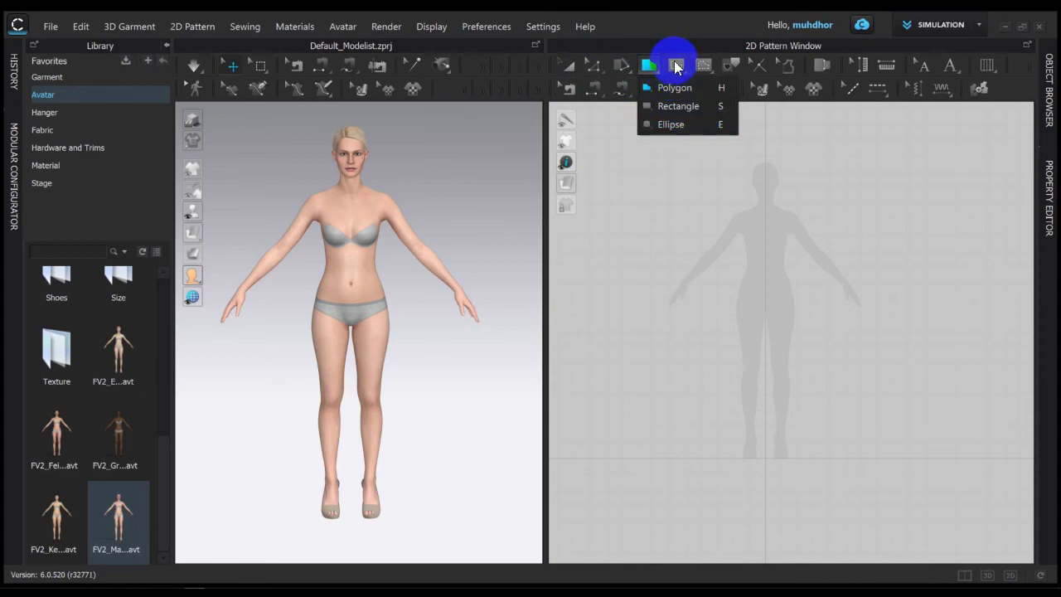
click(676, 66)
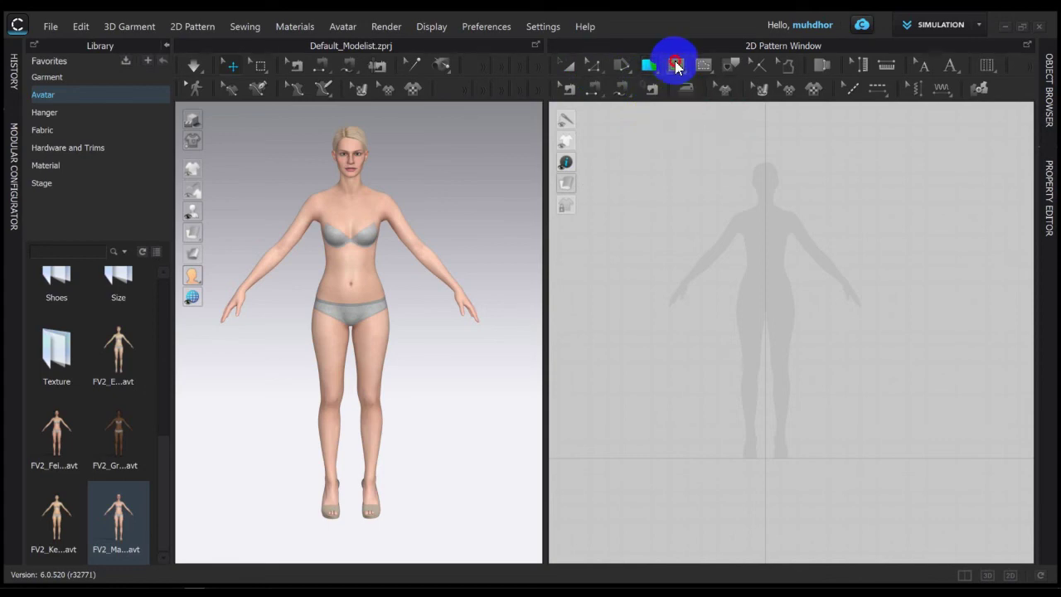
drag(676, 66, 704, 152)
click(647, 122)
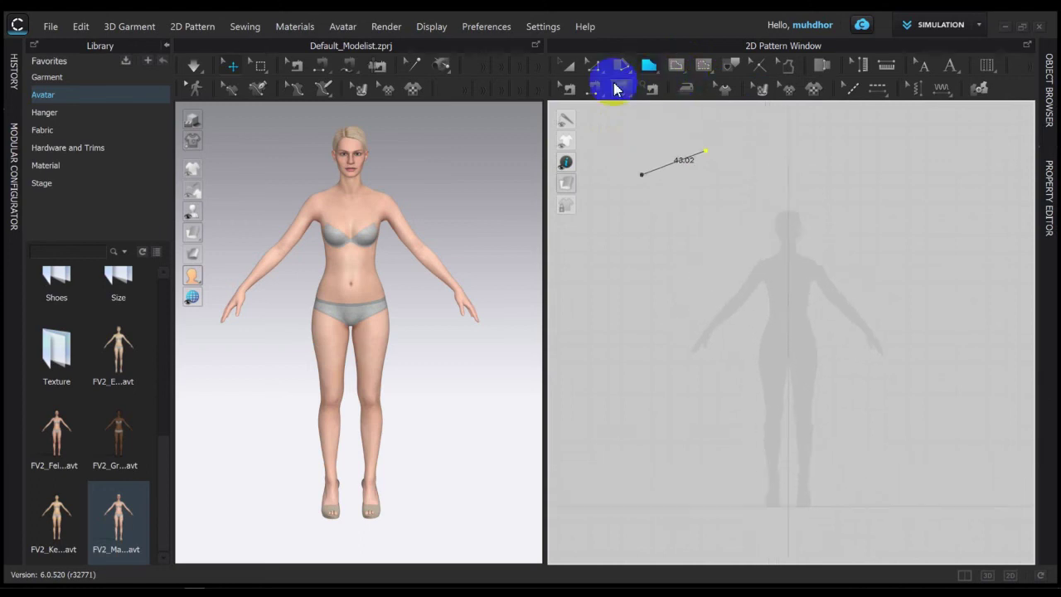
click(570, 70)
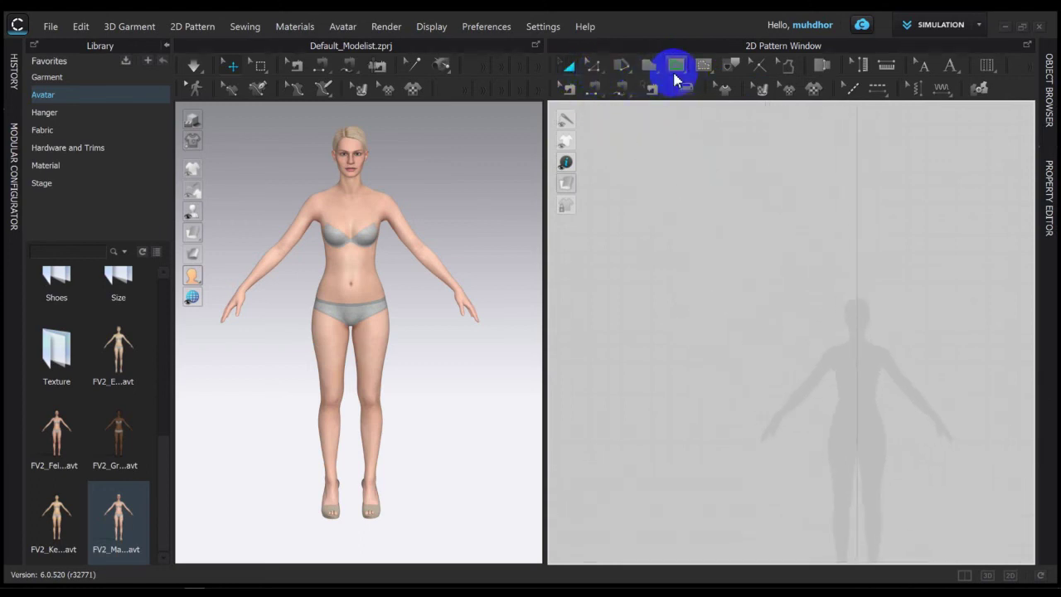
Examine the 2D sewing tools, including Edit Sewing and Segment Sewing
click(595, 66)
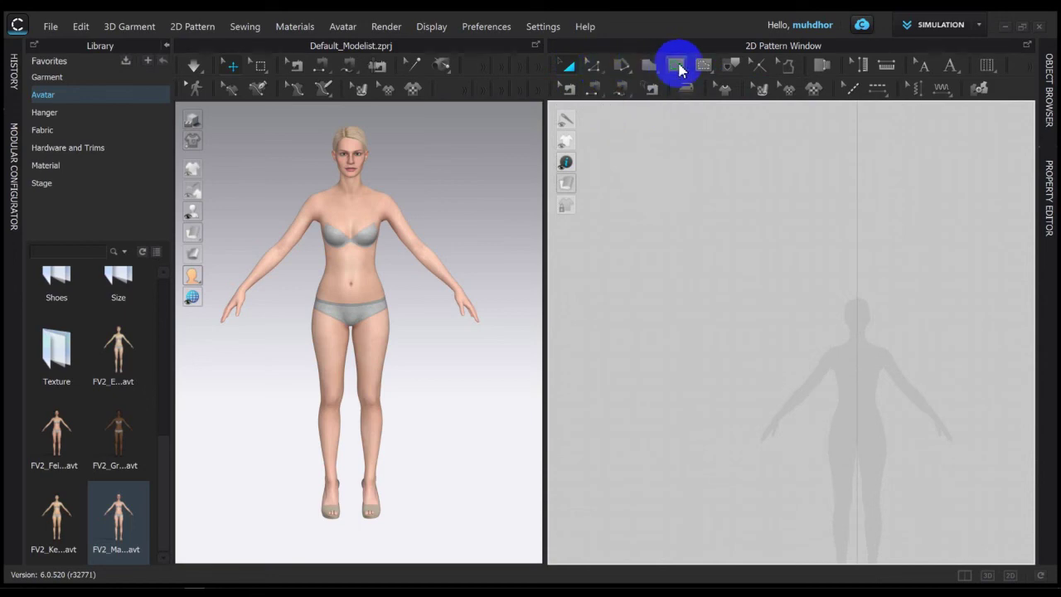
click(568, 90)
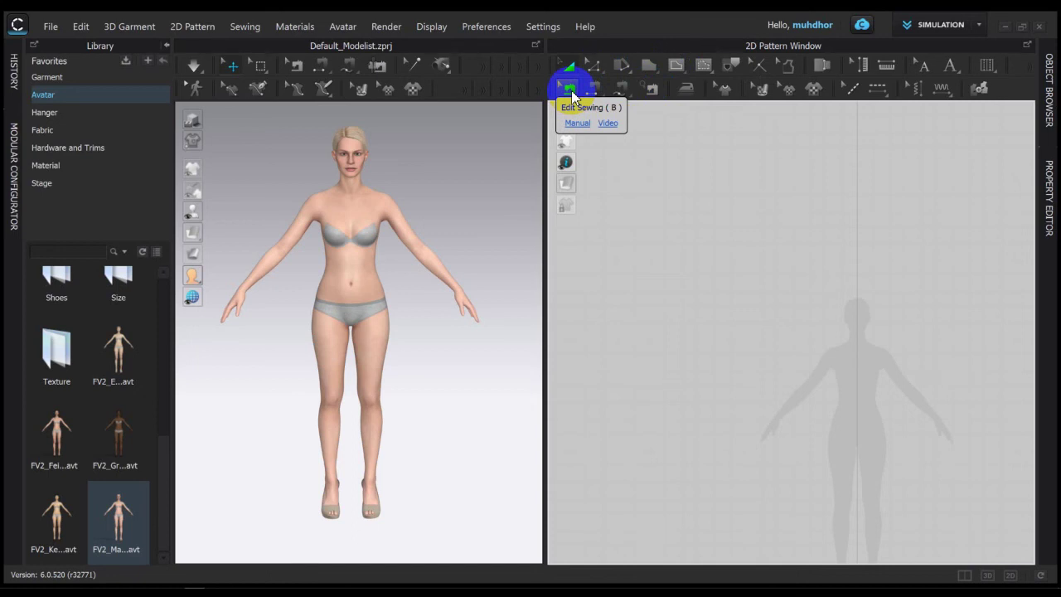
click(591, 90)
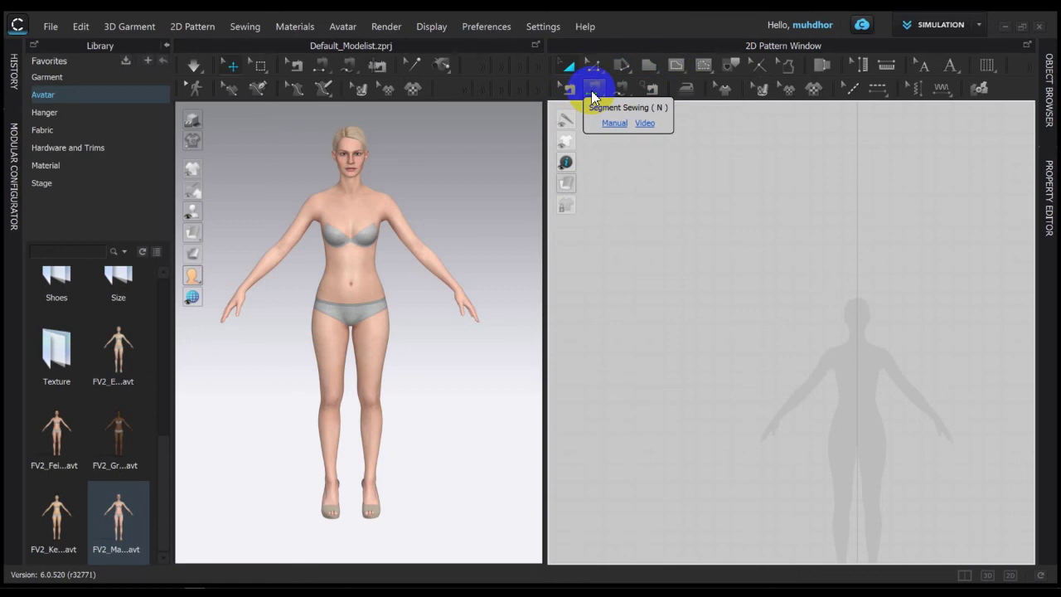
click(621, 92)
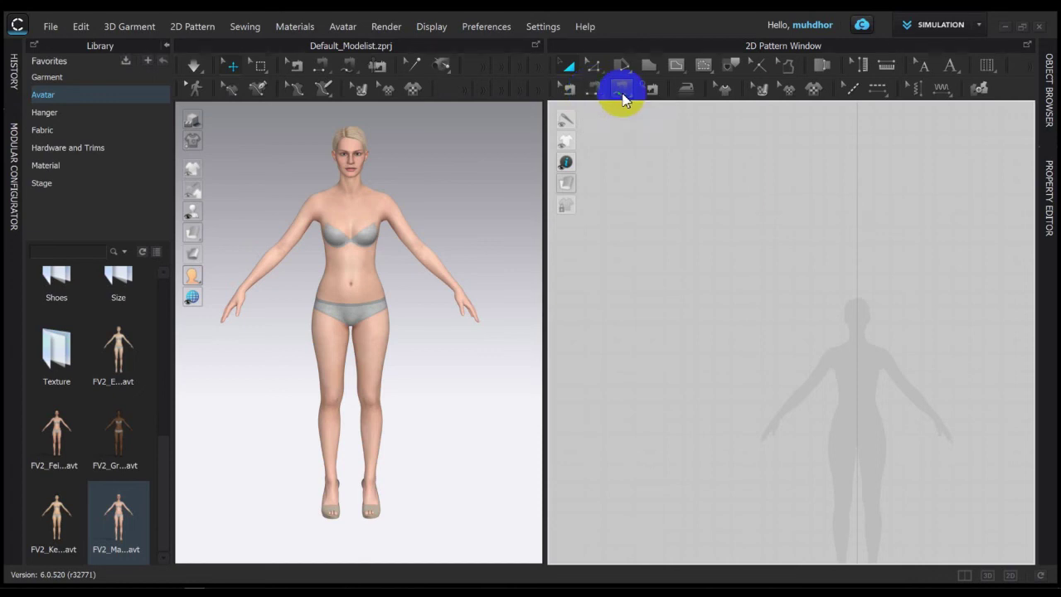